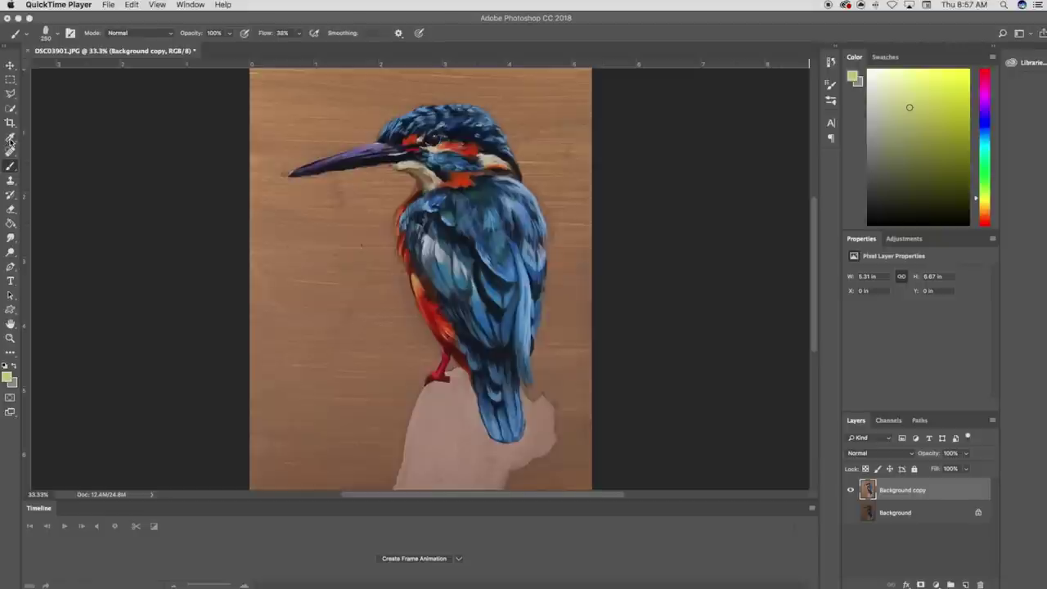
Try selecting the wood background around the bird with the Magic Wand at tolerance 30, and again at tolerance 20
{"action": "left_click", "coordinate": [11, 109]}
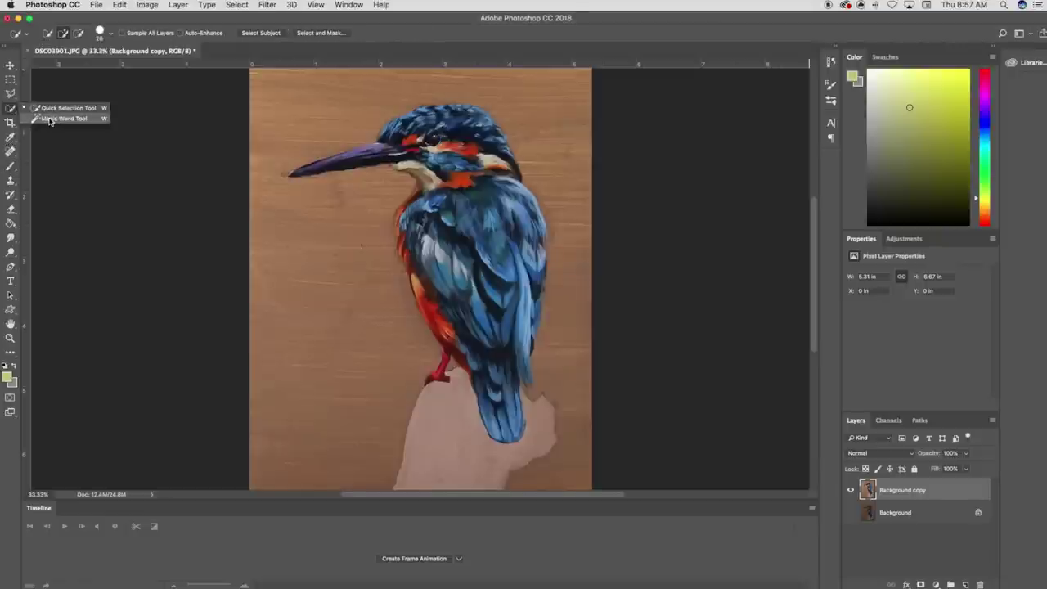
{"action": "left_click", "coordinate": [51, 120]}
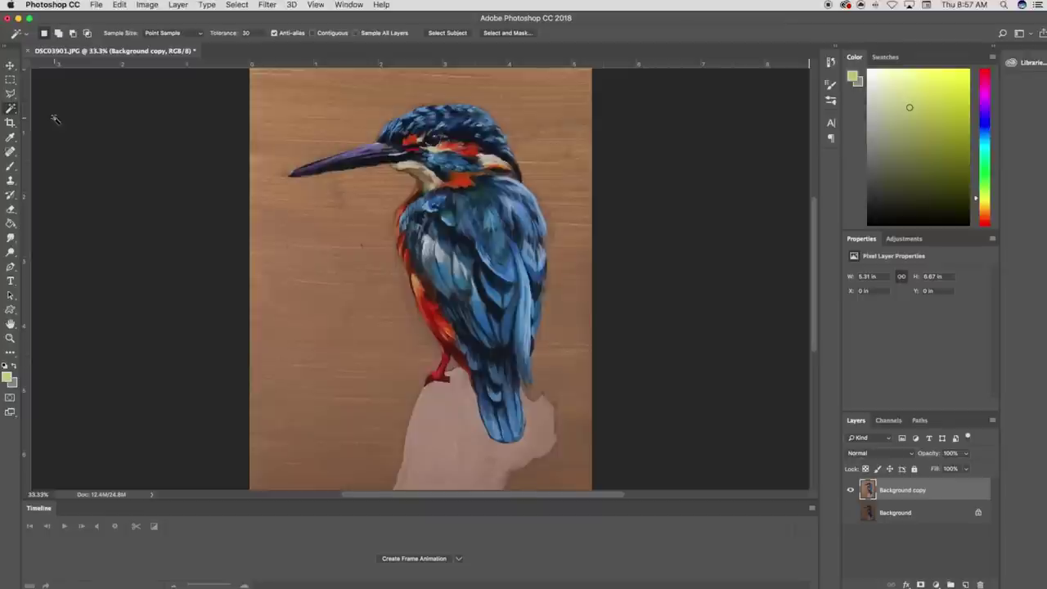
{"action": "left_click", "coordinate": [334, 217]}
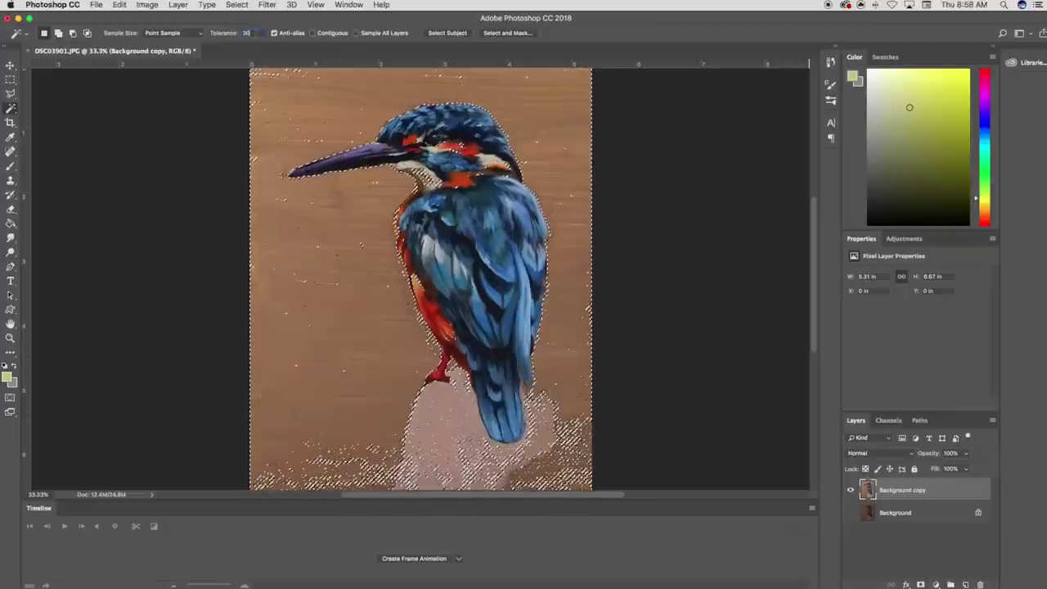
{"action": "type", "text": "20"}
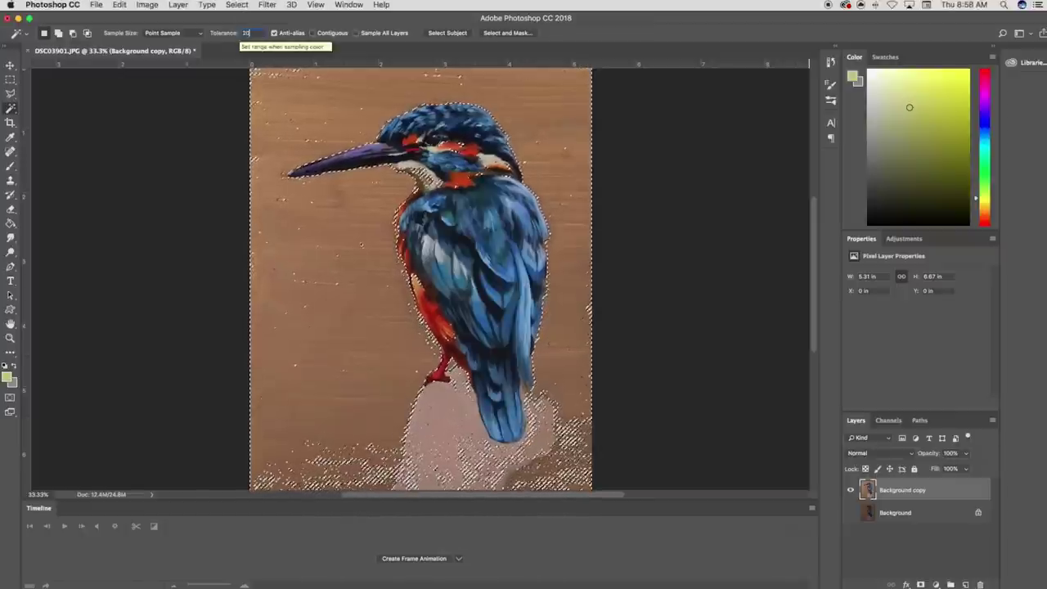
{"action": "left_click", "coordinate": [304, 110]}
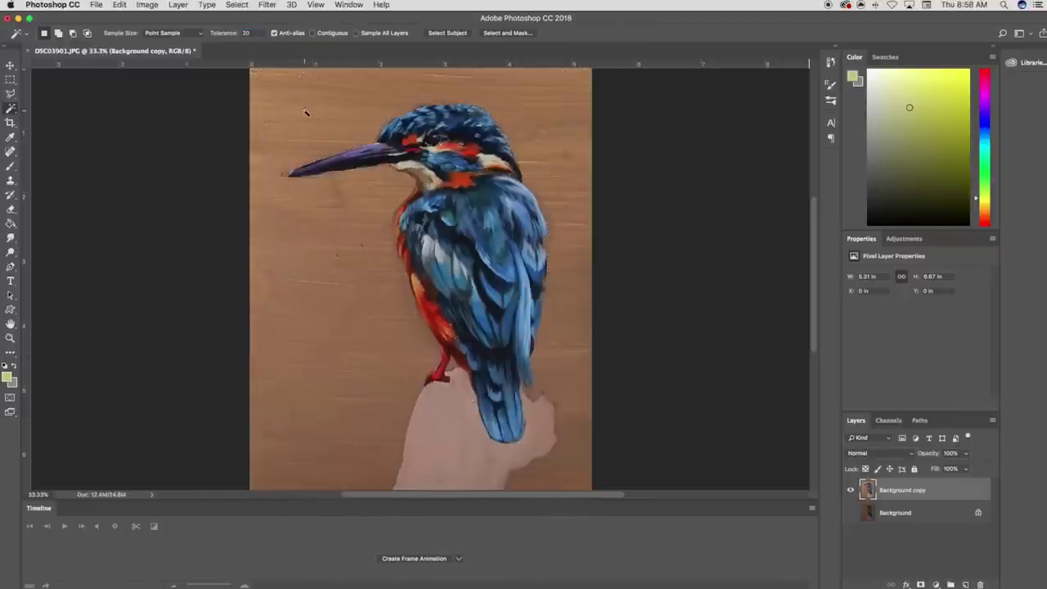
{"action": "left_click", "coordinate": [311, 105]}
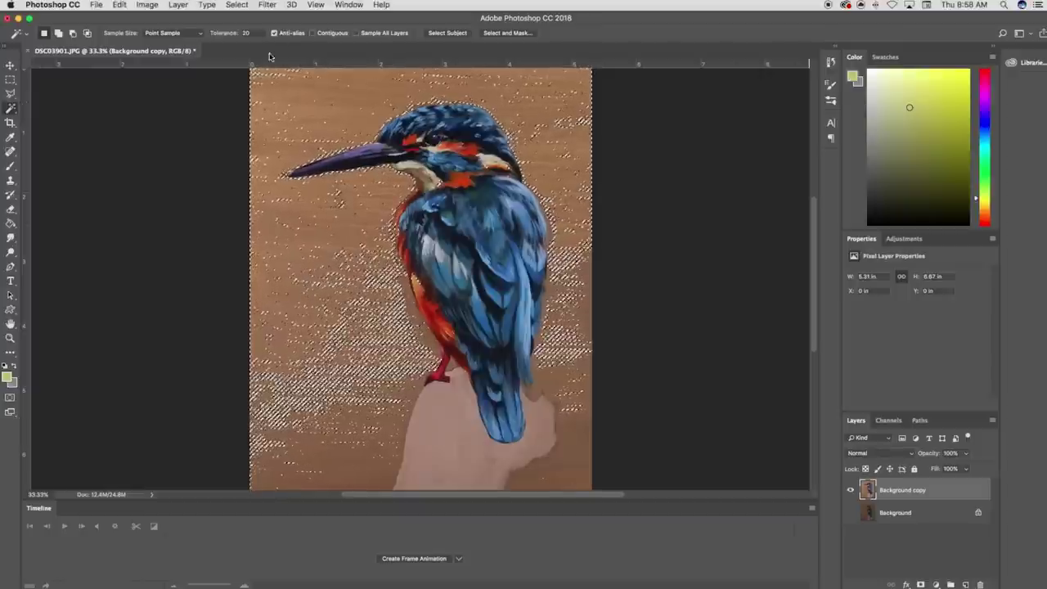
Try reselecting the wood background with the Magic Wand at tolerance 40, and again at tolerance 50
{"action": "double_click", "coordinate": [245, 33]}
{"action": "type", "text": "40"}
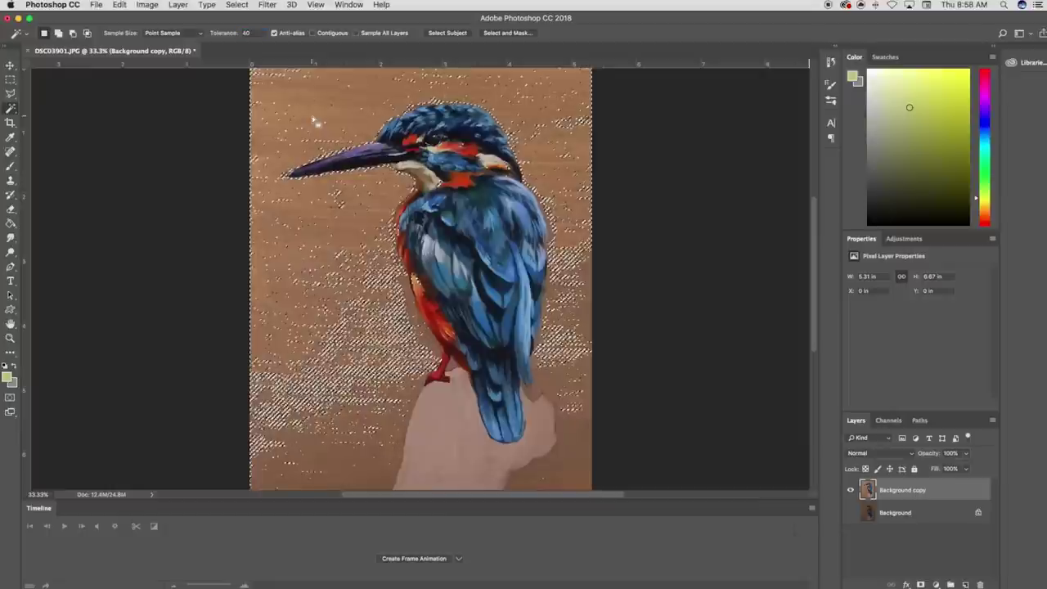
{"action": "left_click", "coordinate": [314, 116]}
{"action": "left_click", "coordinate": [315, 117]}
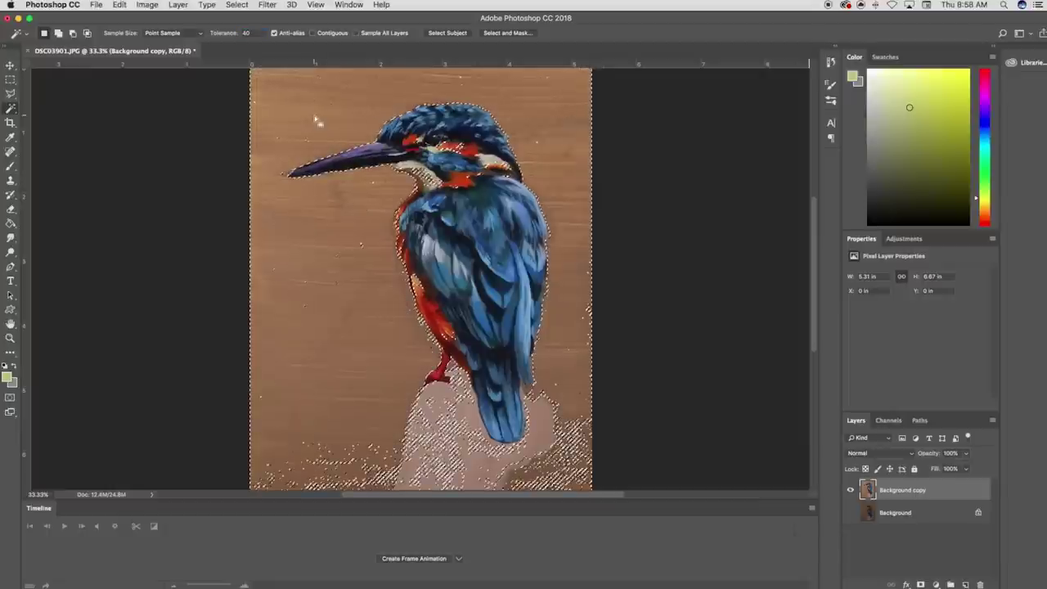
{"action": "double_click", "coordinate": [246, 33]}
{"action": "type", "text": "5"}
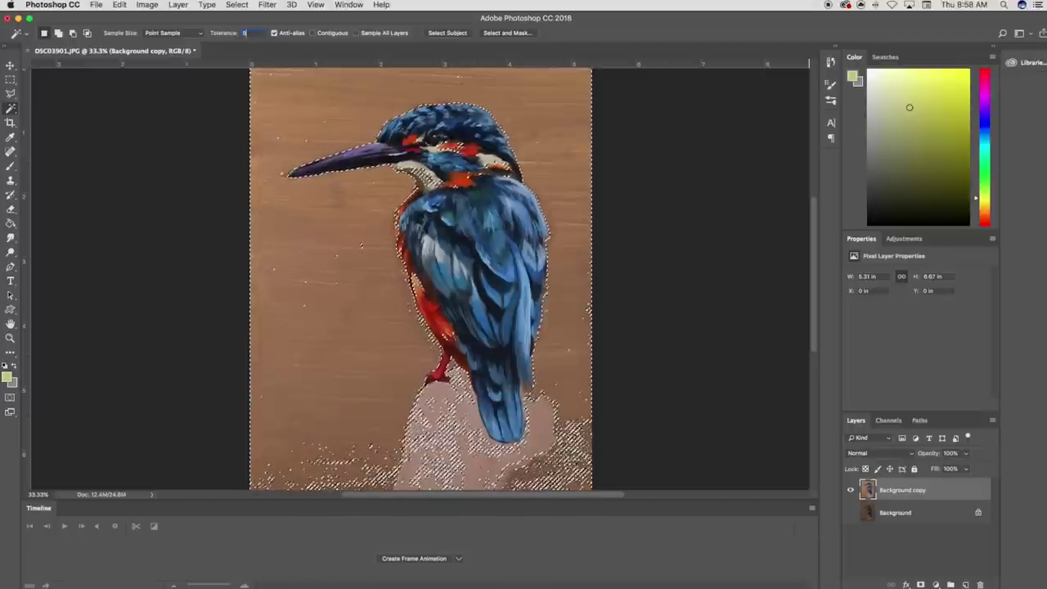
{"action": "type", "text": "0"}
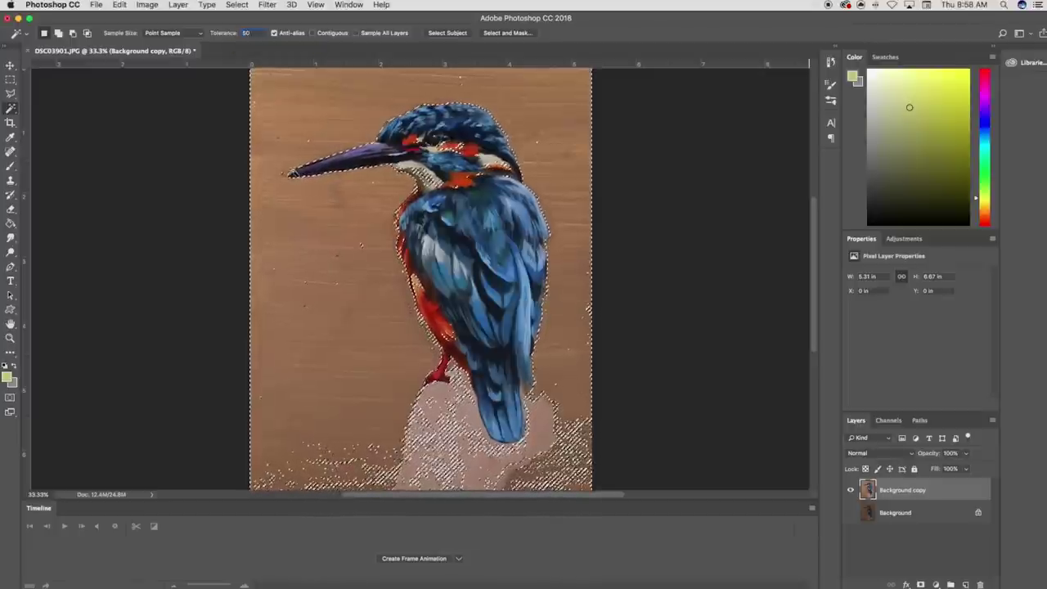
{"action": "left_click", "coordinate": [325, 241]}
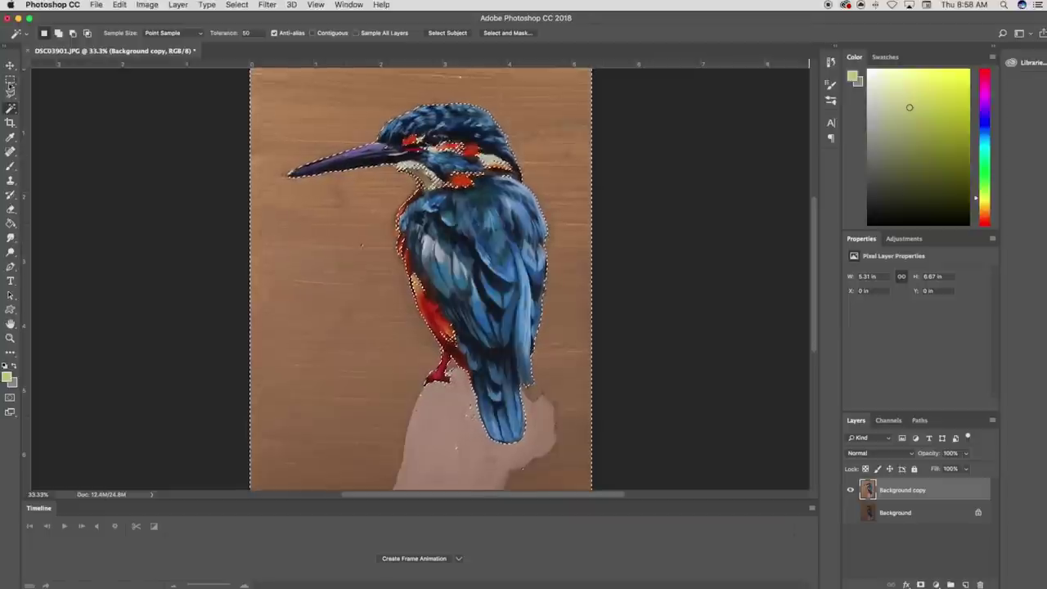
Switch to the Quick Selection tool with its brush enlarged to about 48 px, and clear the existing selection
{"action": "right_click", "coordinate": [10, 110]}
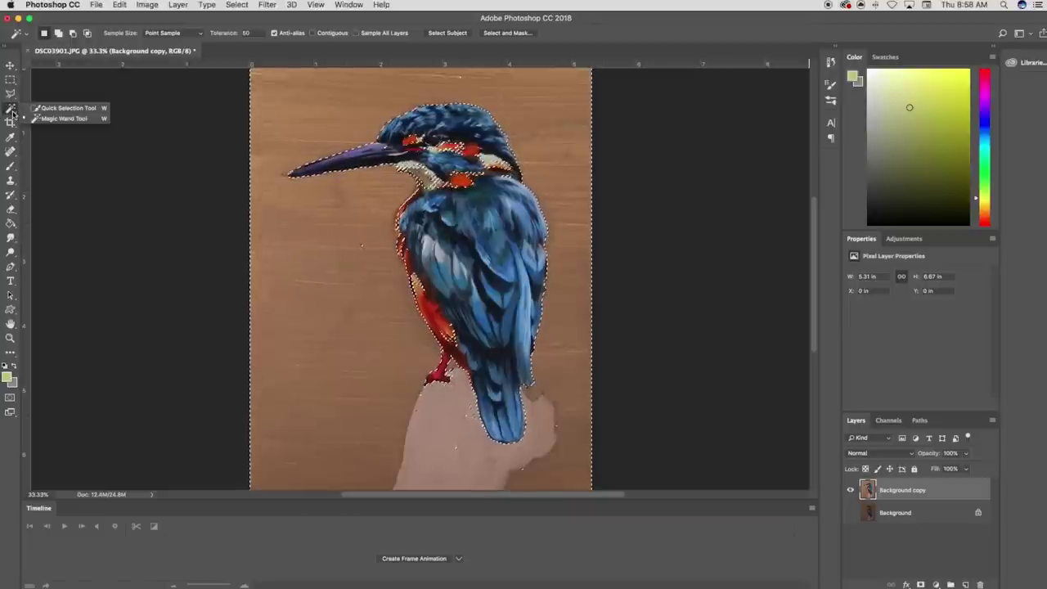
{"action": "left_click", "coordinate": [66, 108]}
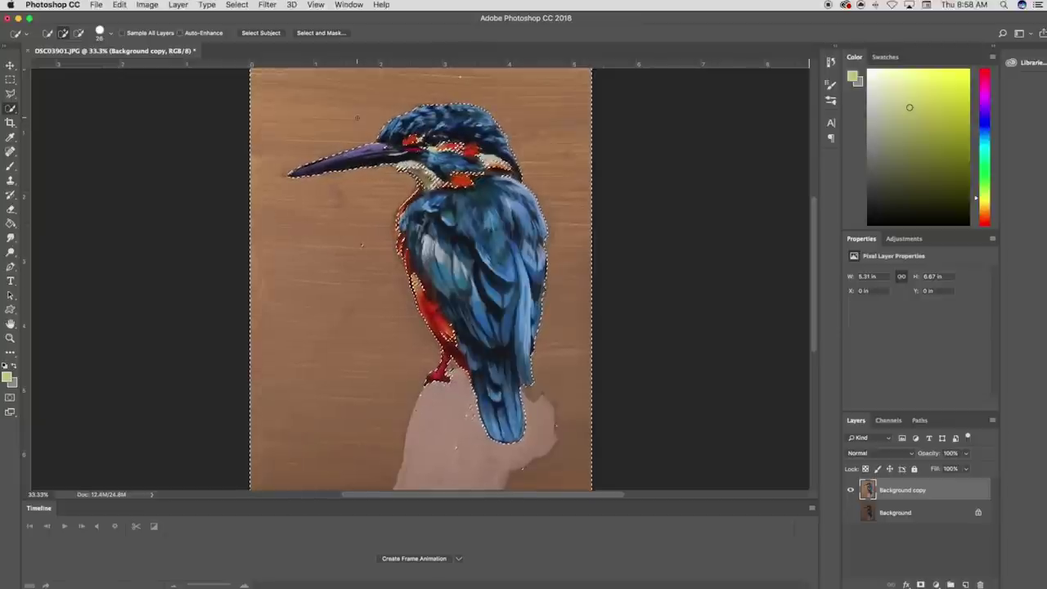
{"action": "left_click", "coordinate": [100, 34]}
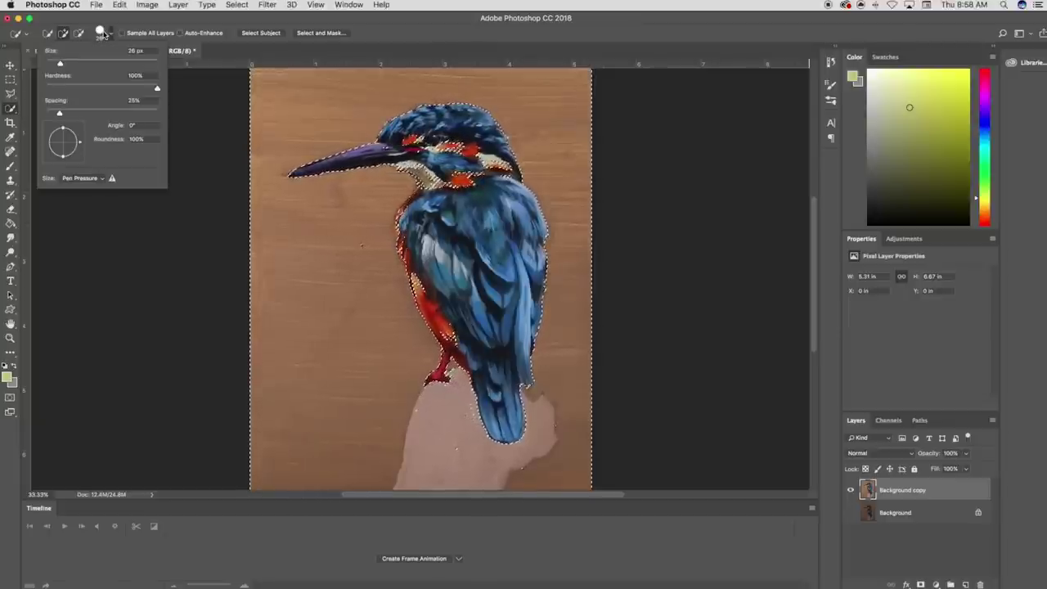
{"action": "left_click_drag", "start_coordinate": [60, 64], "coordinate": [72, 65]}
{"action": "left_click", "coordinate": [360, 106]}
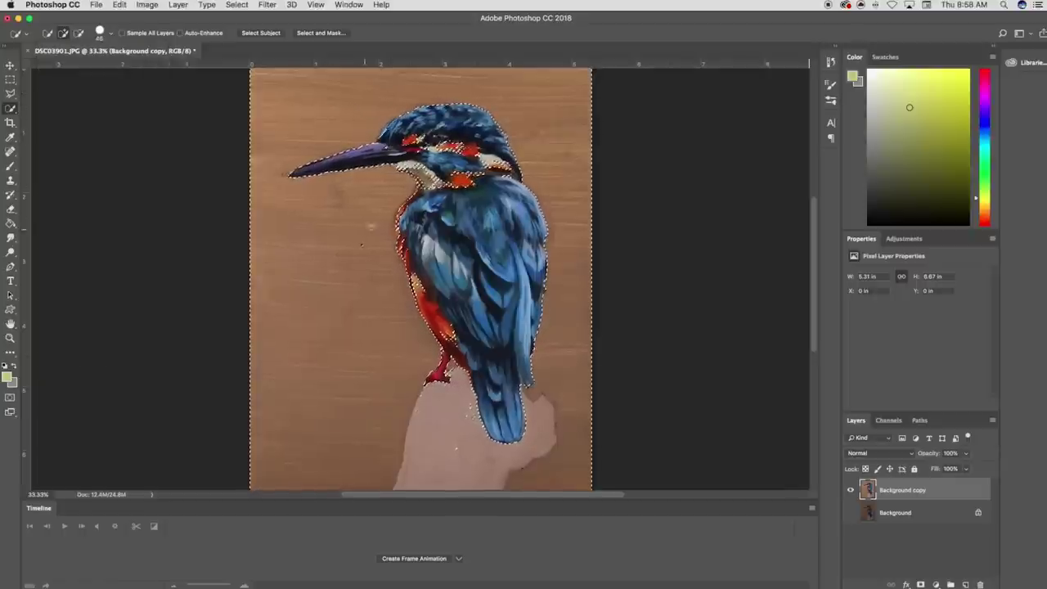
{"action": "left_click", "coordinate": [243, 6]}
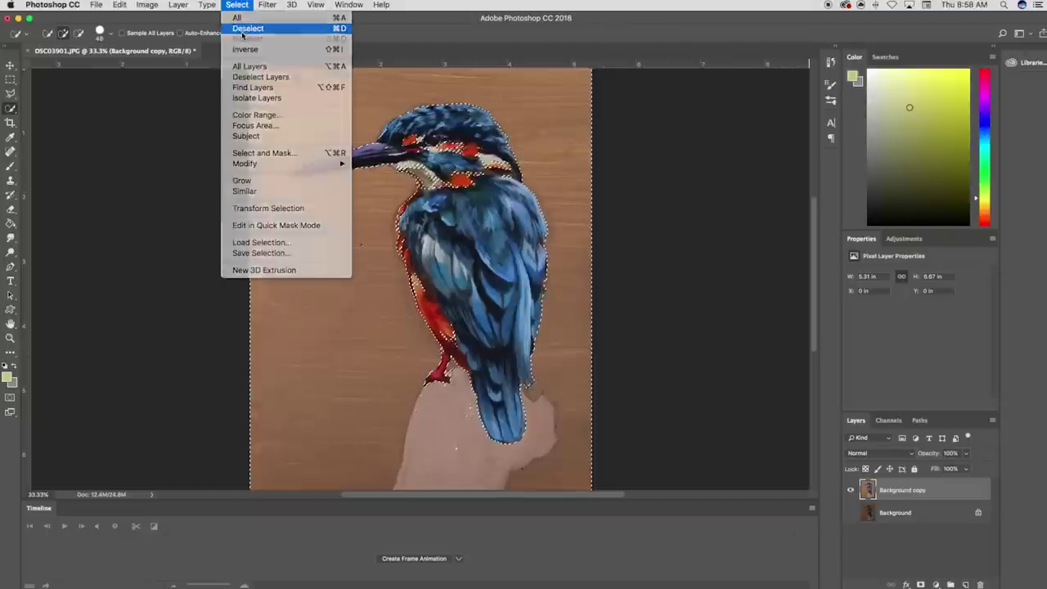
{"action": "left_click", "coordinate": [248, 28]}
Try selecting the wood background on both sides of the bird with Quick Selection strokes
{"action": "left_click_drag", "start_coordinate": [364, 106], "coordinate": [281, 147]}
{"action": "mouse_move", "coordinate": [262, 182]}
{"action": "left_mouse_down"}
{"action": "mouse_move", "coordinate": [382, 185]}
{"action": "mouse_move", "coordinate": [361, 219]}
{"action": "mouse_move", "coordinate": [362, 337]}
{"action": "left_mouse_up"}
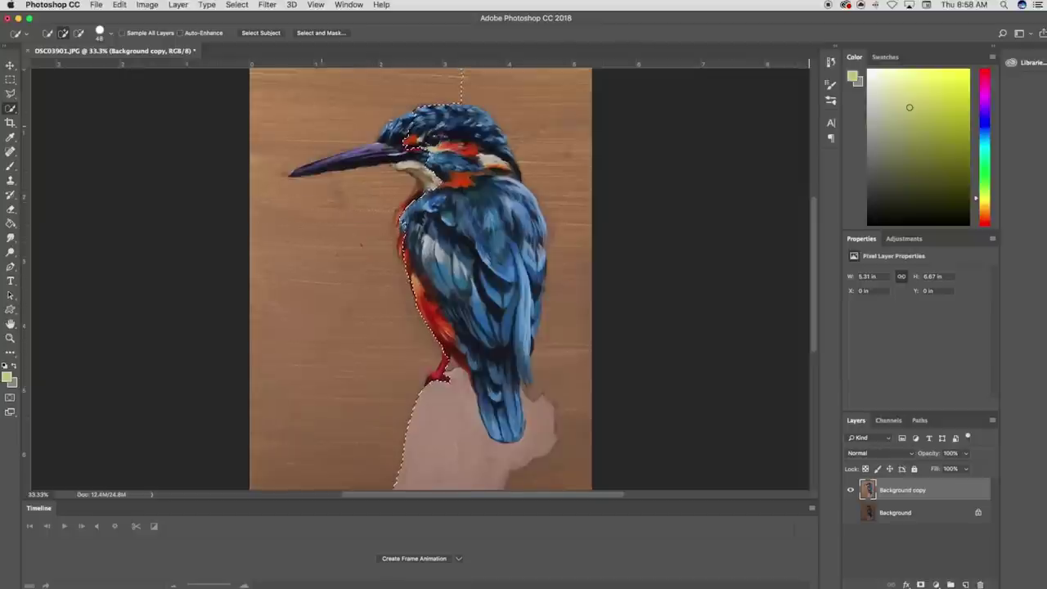
{"action": "mouse_move", "coordinate": [482, 82]}
{"action": "left_mouse_down"}
{"action": "mouse_move", "coordinate": [532, 124]}
{"action": "mouse_move", "coordinate": [556, 257]}
{"action": "mouse_move", "coordinate": [546, 344]}
{"action": "mouse_move", "coordinate": [562, 389]}
{"action": "mouse_move", "coordinate": [521, 257]}
{"action": "left_mouse_up"}
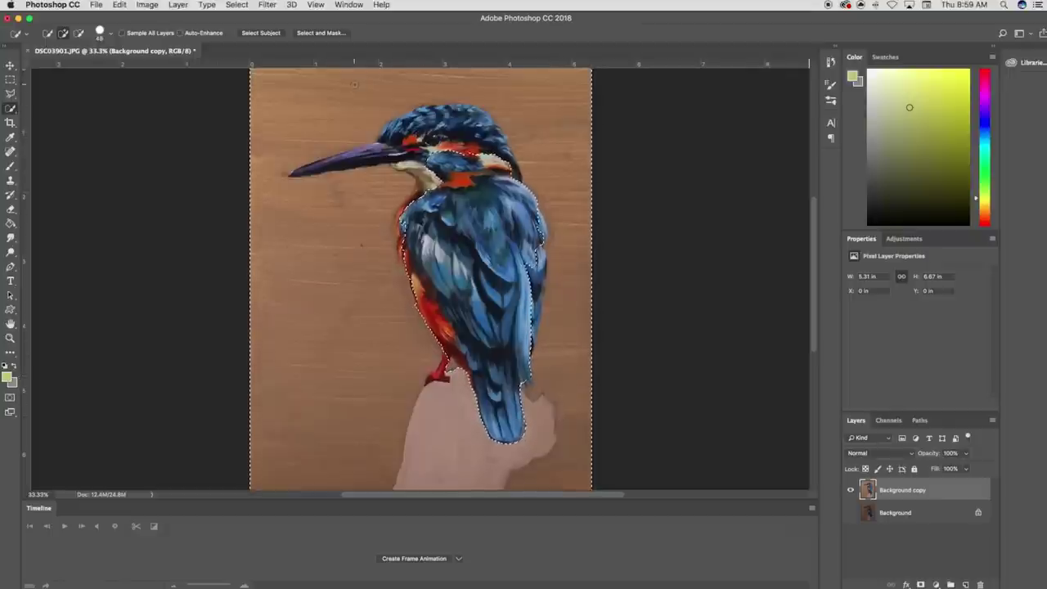
Undo the last background selection strokes and deselect the remaining area
{"action": "key", "text": "super+z"}
{"action": "key", "text": "super+z"}
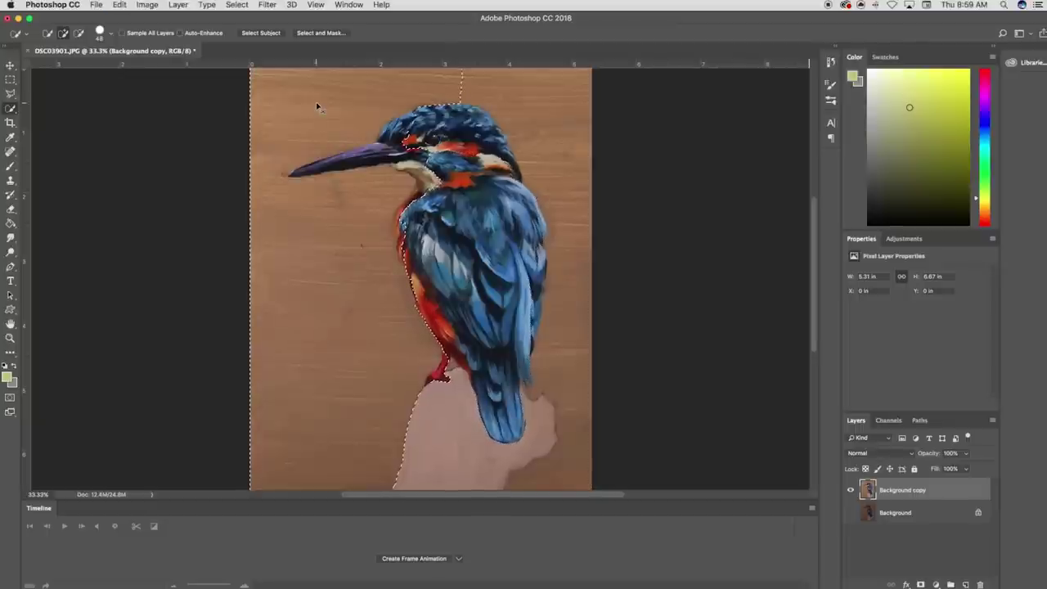
{"action": "key", "text": "super+z"}
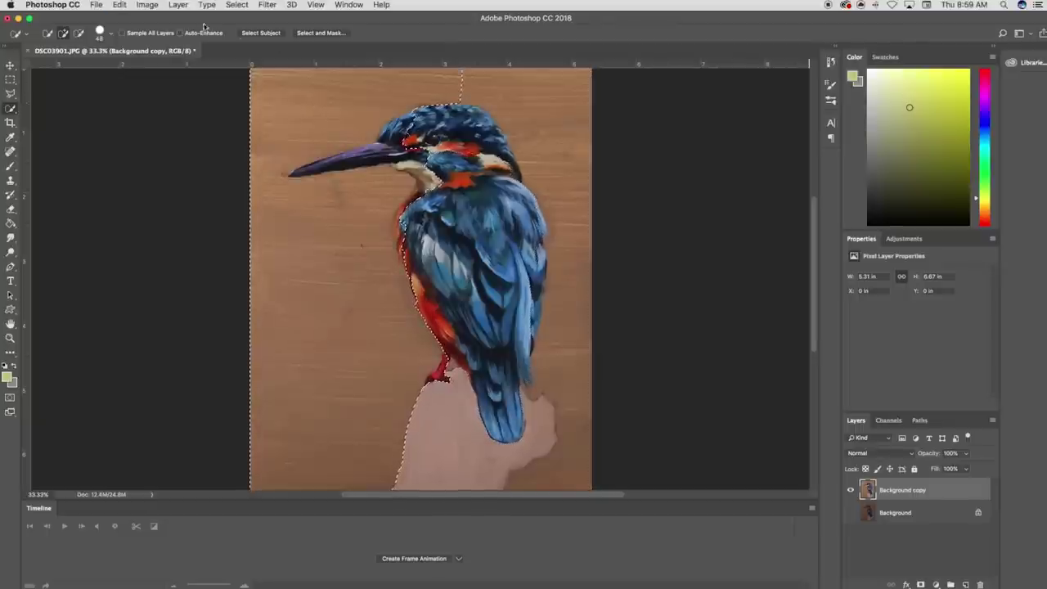
{"action": "key", "text": "super+z"}
{"action": "left_click", "coordinate": [245, 4]}
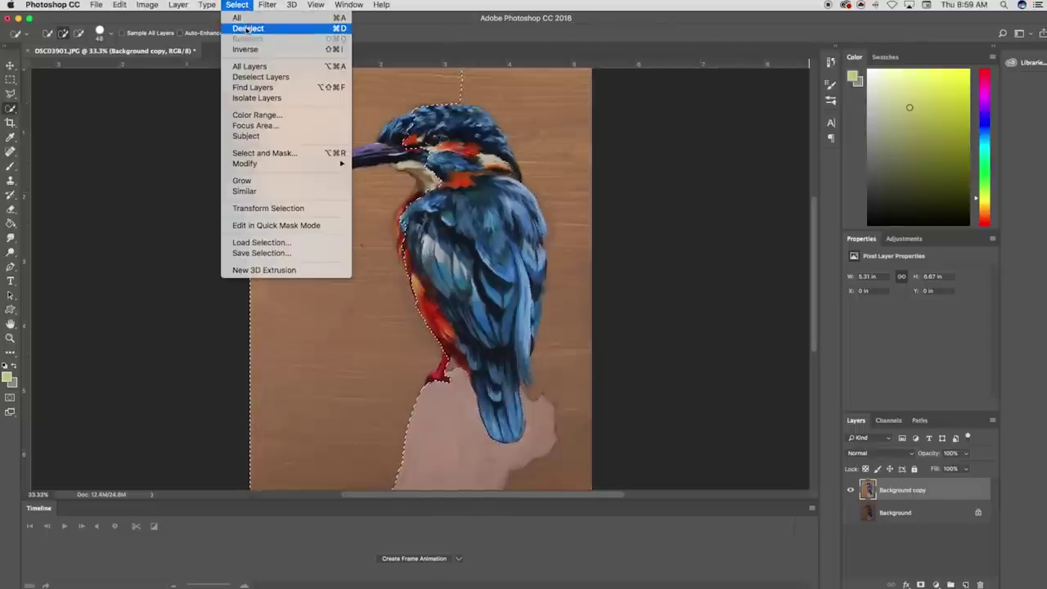
{"action": "left_click", "coordinate": [247, 29]}
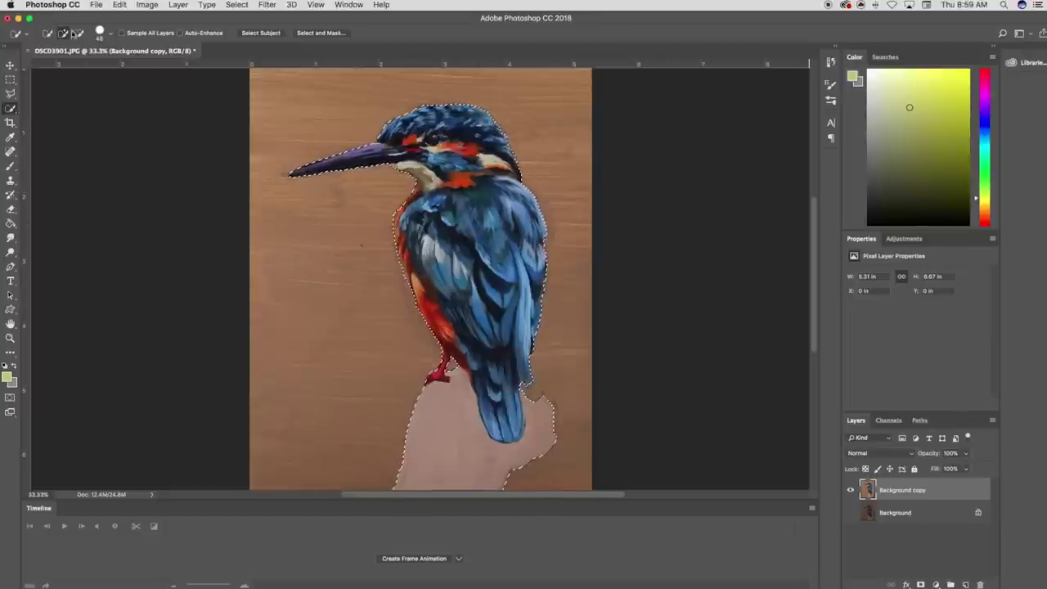
Paste a copy of the selected bird and perch onto a new layer, and hide the Background copy layer
{"action": "key", "text": "alt"}
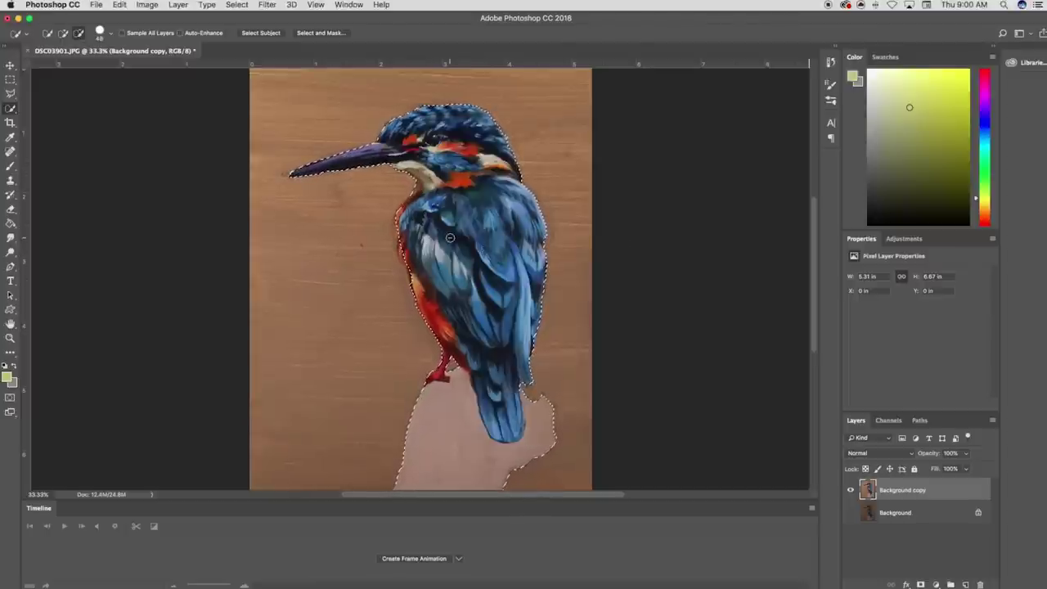
{"action": "left_click", "coordinate": [966, 584]}
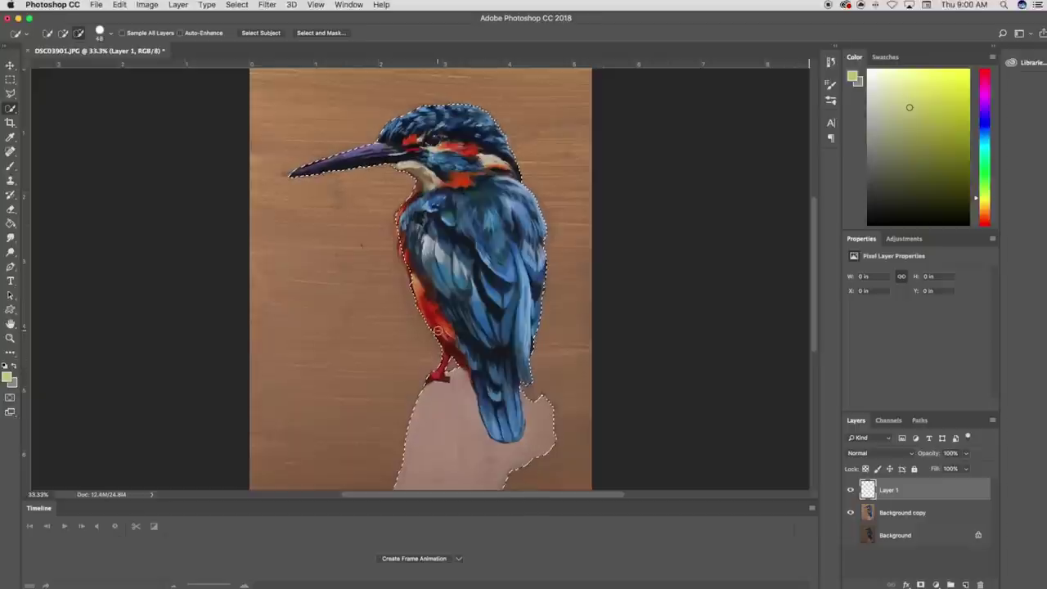
{"action": "key", "text": "super+v"}
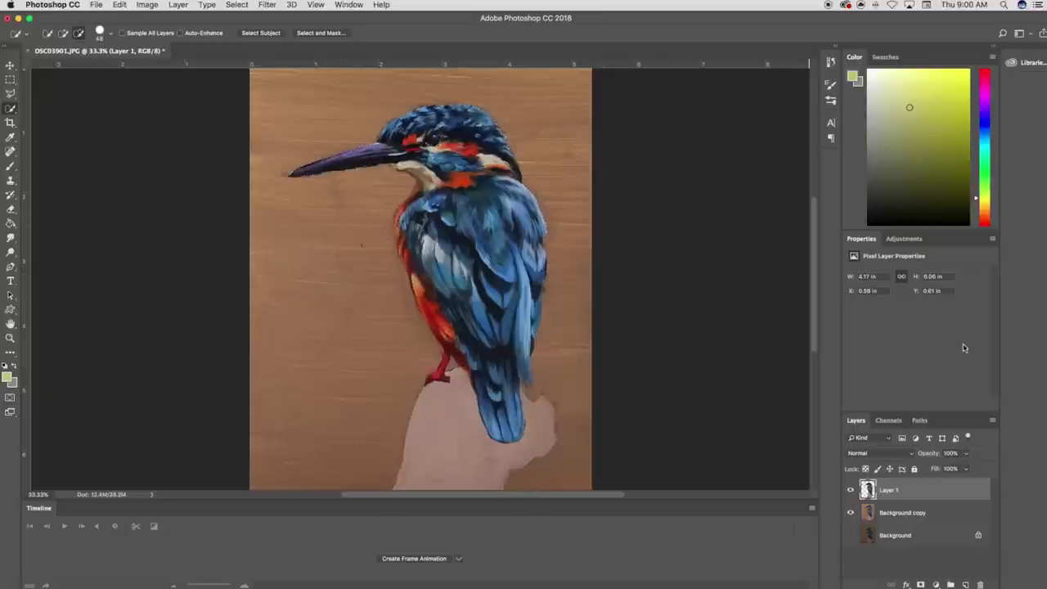
{"action": "left_click", "coordinate": [851, 513]}
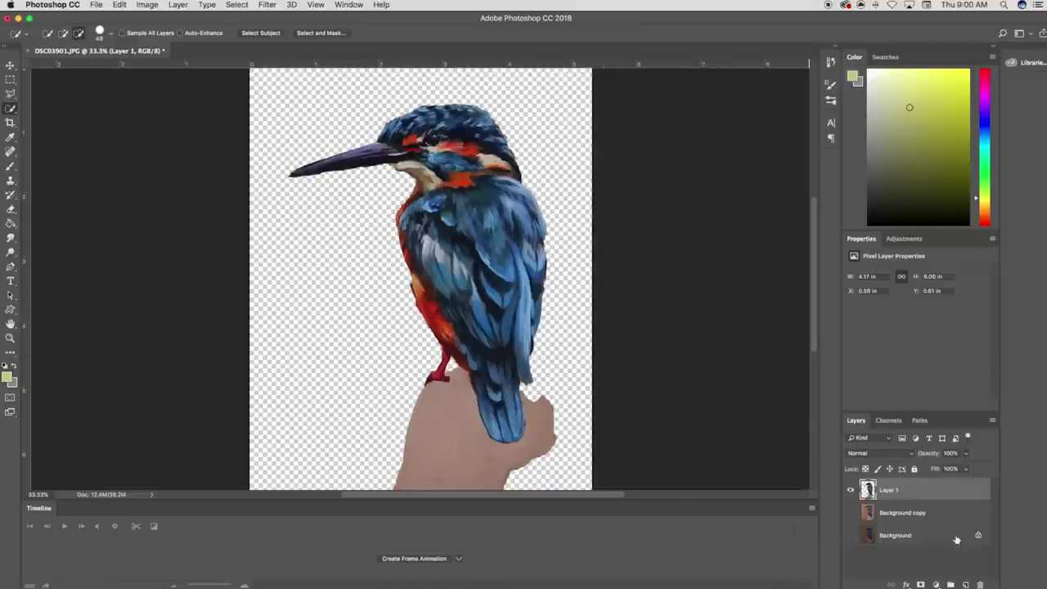
Add a new layer directly beneath Layer 1 and rename it Background1
{"action": "left_click", "coordinate": [965, 585]}
{"action": "left_click_drag", "start_coordinate": [899, 491], "coordinate": [897, 525]}
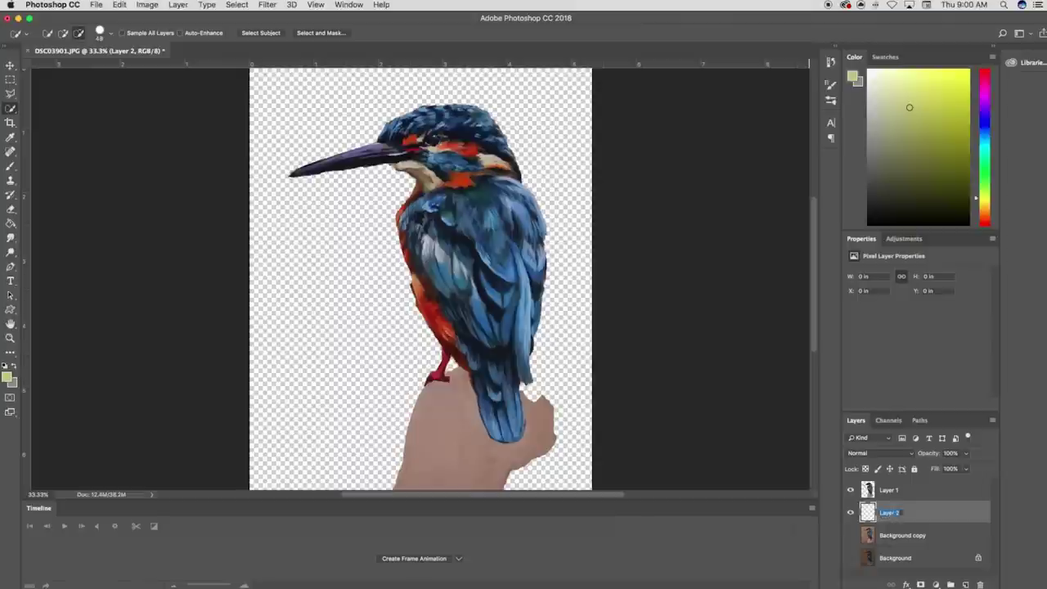
{"action": "double_click", "coordinate": [891, 513]}
{"action": "type", "text": "Background1"}
{"action": "key", "text": "Return"}
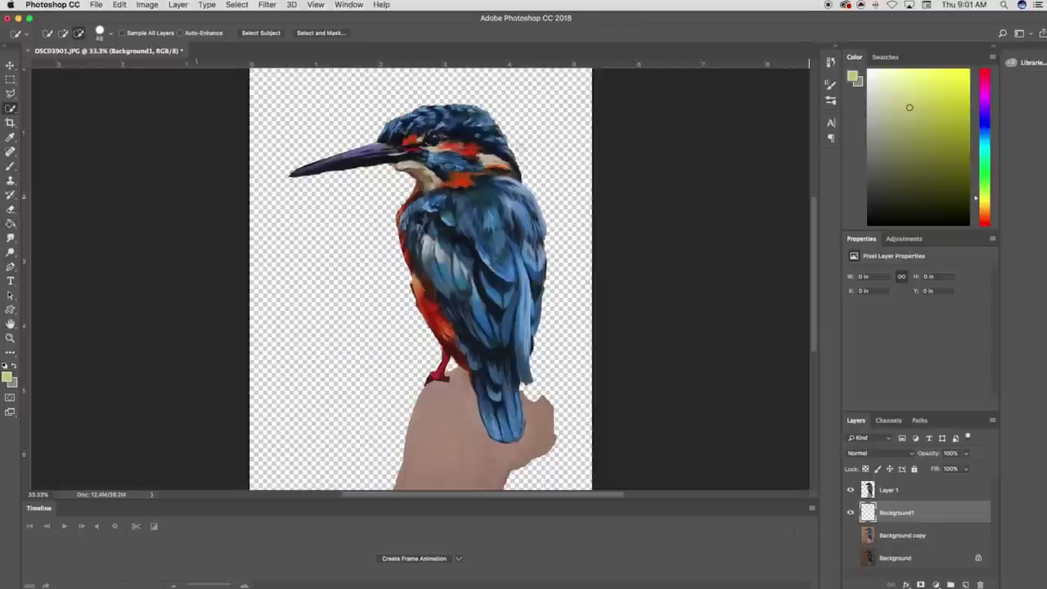
Fill the Background1 layer with a bright lime green using the Paint Bucket
{"action": "mouse_move", "coordinate": [910, 109]}
{"action": "left_mouse_down"}
{"action": "mouse_move", "coordinate": [935, 119]}
{"action": "mouse_move", "coordinate": [954, 110]}
{"action": "left_mouse_up"}
{"action": "left_click", "coordinate": [11, 222]}
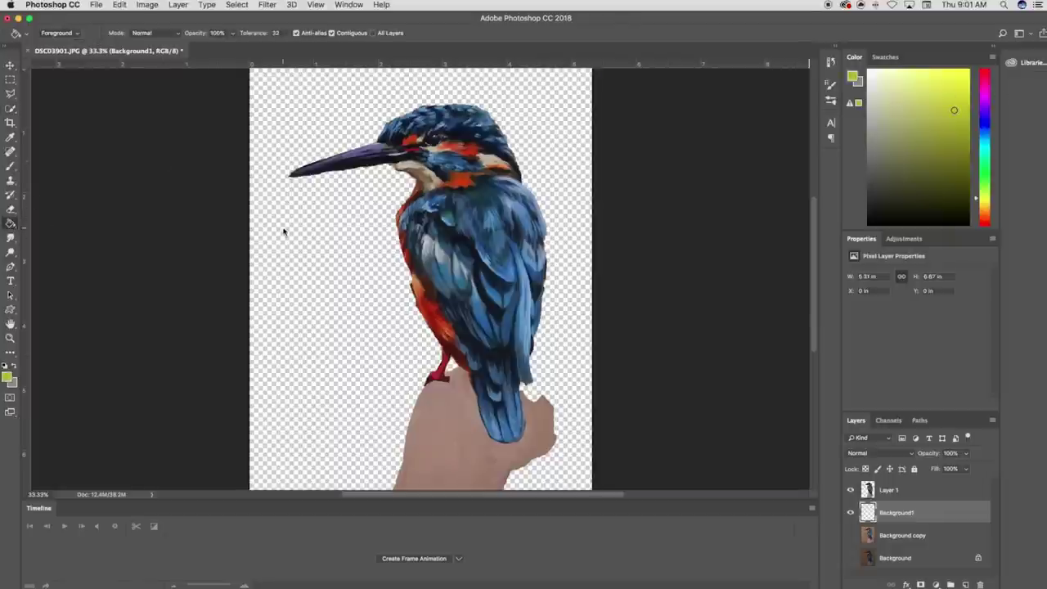
{"action": "left_click", "coordinate": [329, 209]}
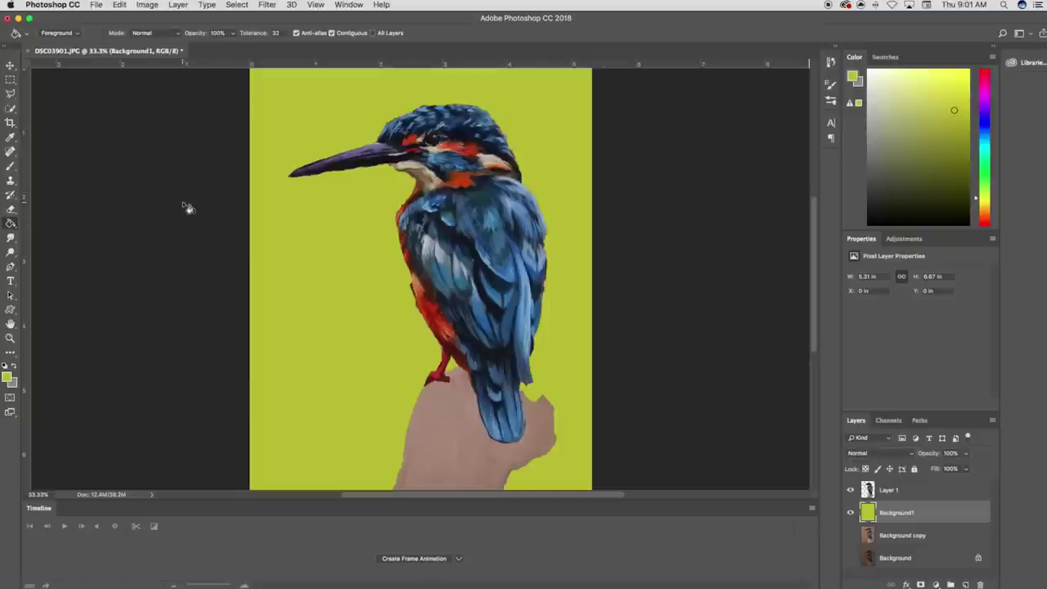
Refill the Background1 layer with a dark olive green
{"action": "scroll", "coordinate": [188, 208], "scroll_direction": "down", "scroll_amount": 10}
{"action": "scroll", "coordinate": [188, 209], "scroll_direction": "right", "scroll_amount": 10}
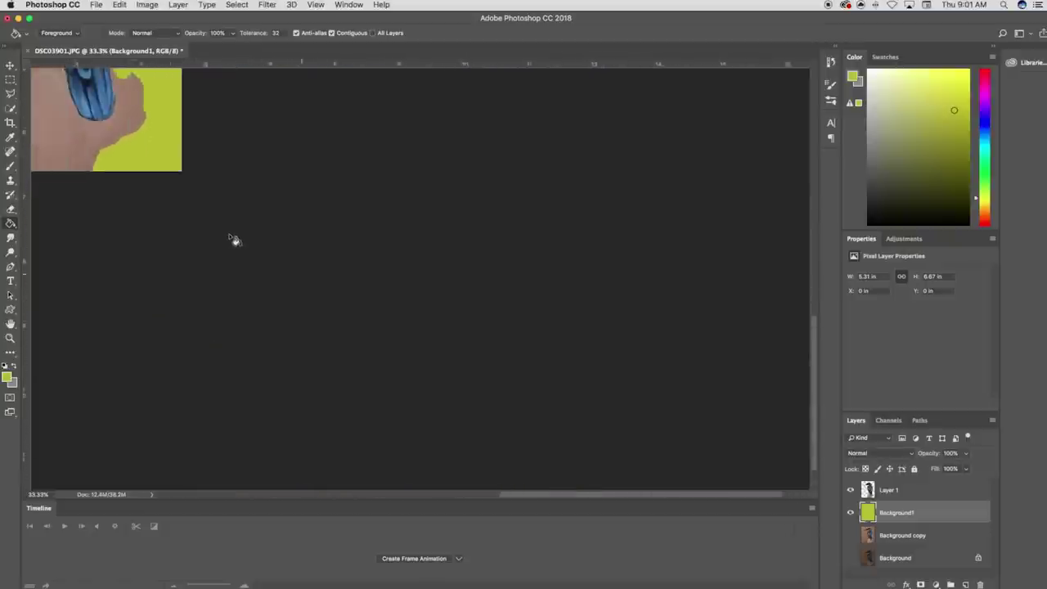
{"action": "scroll", "coordinate": [236, 240], "scroll_direction": "up", "scroll_amount": 10}
{"action": "scroll", "coordinate": [235, 239], "scroll_direction": "left", "scroll_amount": 10}
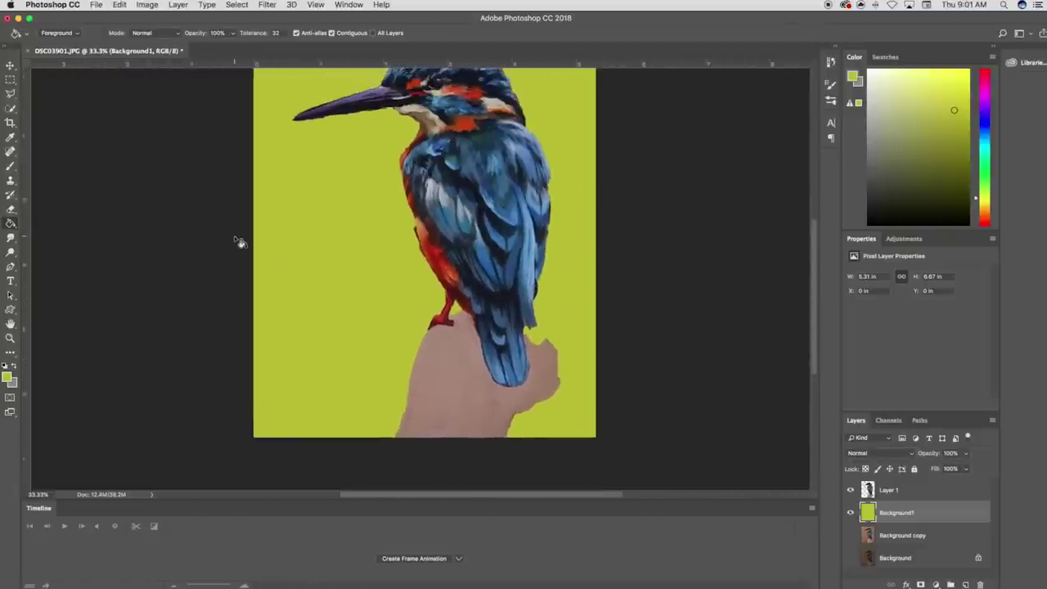
{"action": "left_click", "coordinate": [956, 173]}
{"action": "left_click", "coordinate": [320, 264]}
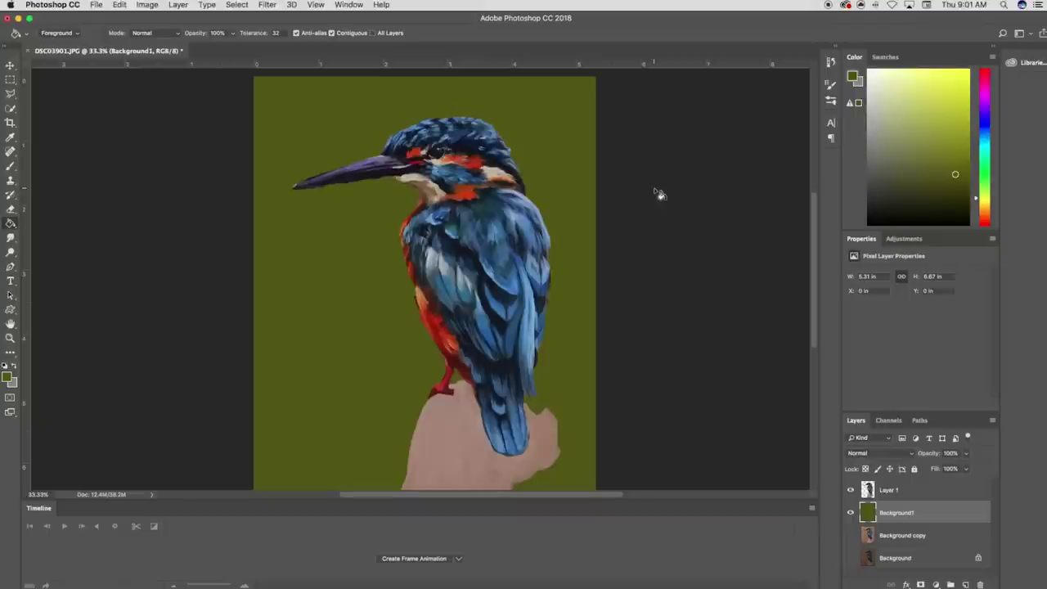
Refill the Background1 layer with white
{"action": "left_click_drag", "start_coordinate": [951, 169], "coordinate": [851, 67]}
{"action": "left_click", "coordinate": [337, 214]}
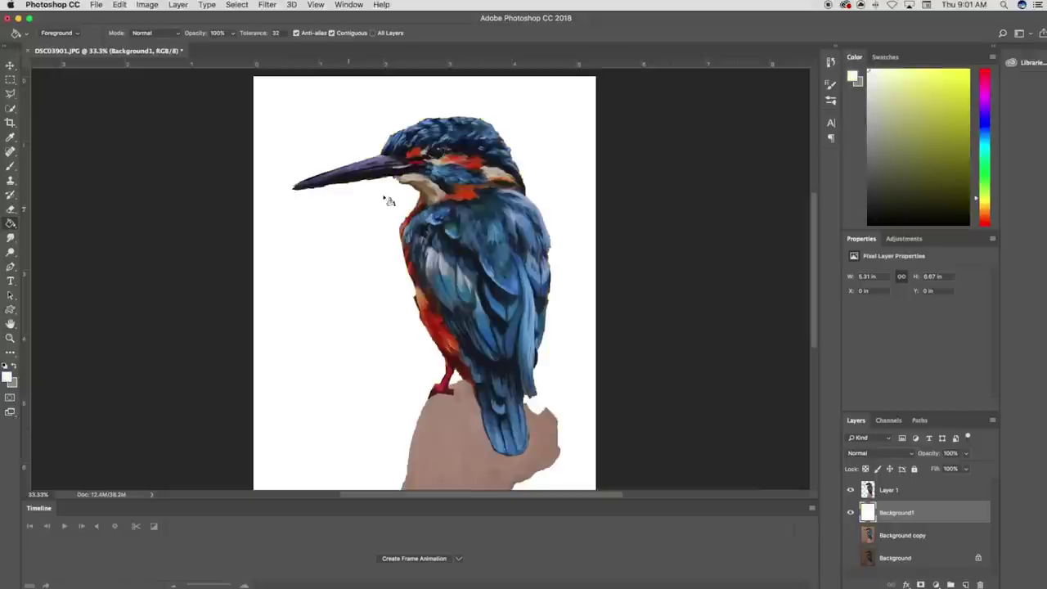
Refill the Background1 layer with a light neutral gray using the Paint Bucket
{"action": "left_click_drag", "start_coordinate": [869, 74], "coordinate": [868, 104]}
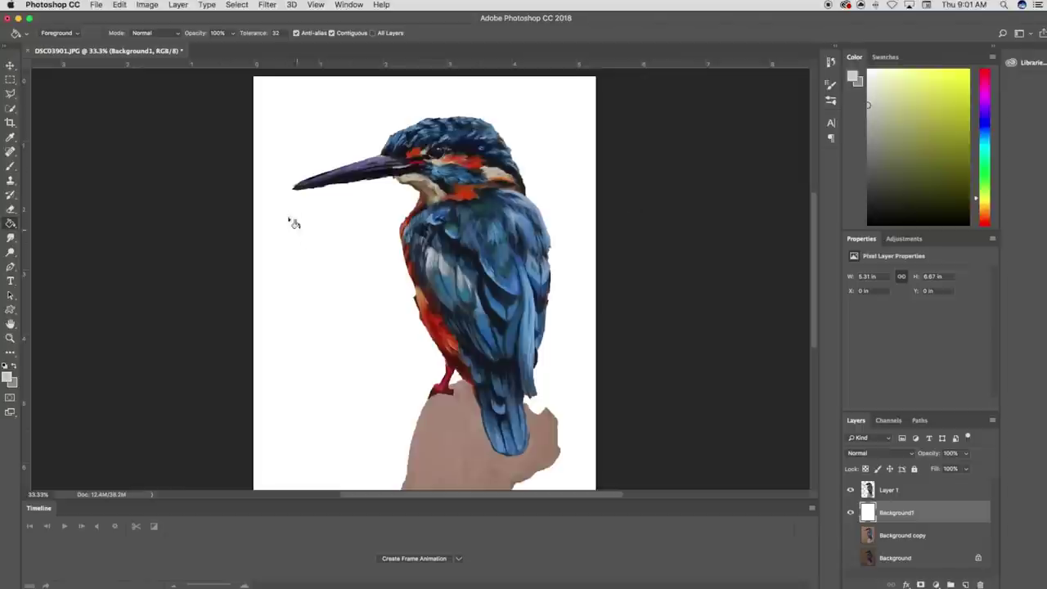
{"action": "left_click", "coordinate": [315, 149]}
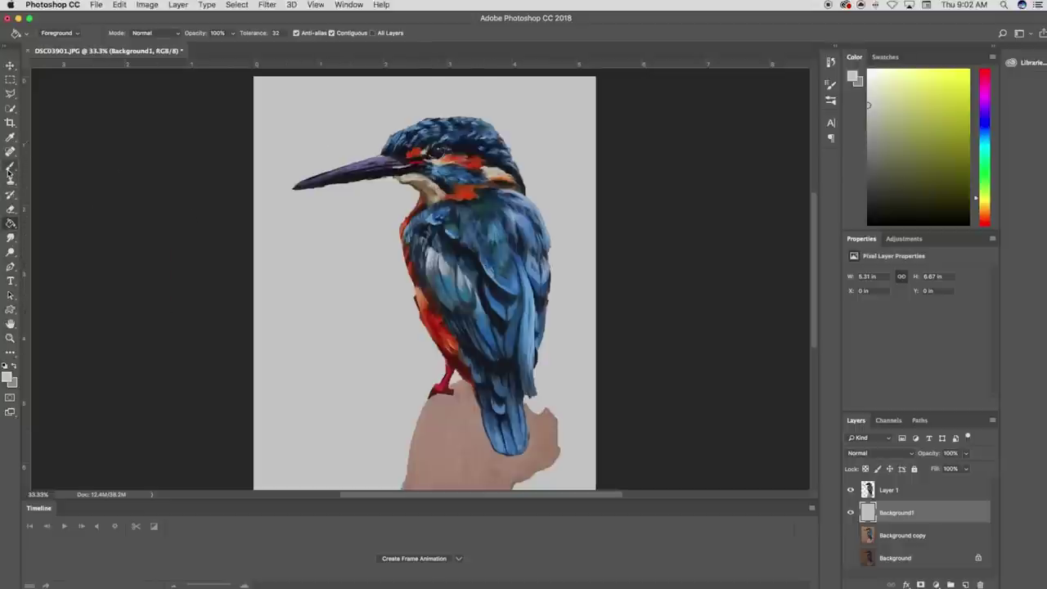
Sample an orange from the kingfisher's face, lighten it slightly, and fill the Background1 layer with it
{"action": "left_click", "coordinate": [9, 138]}
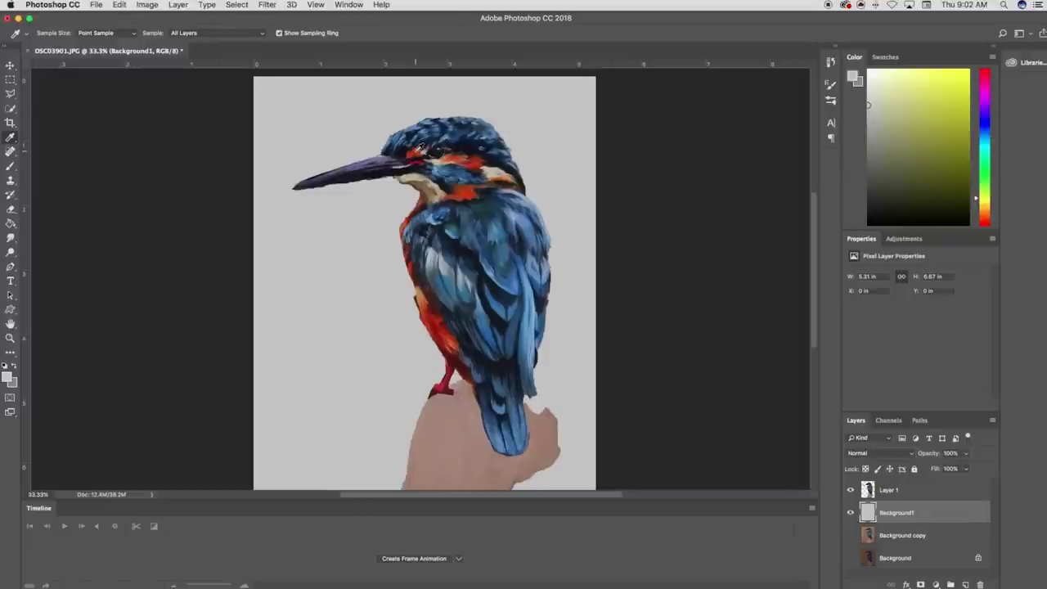
{"action": "left_click", "coordinate": [448, 153]}
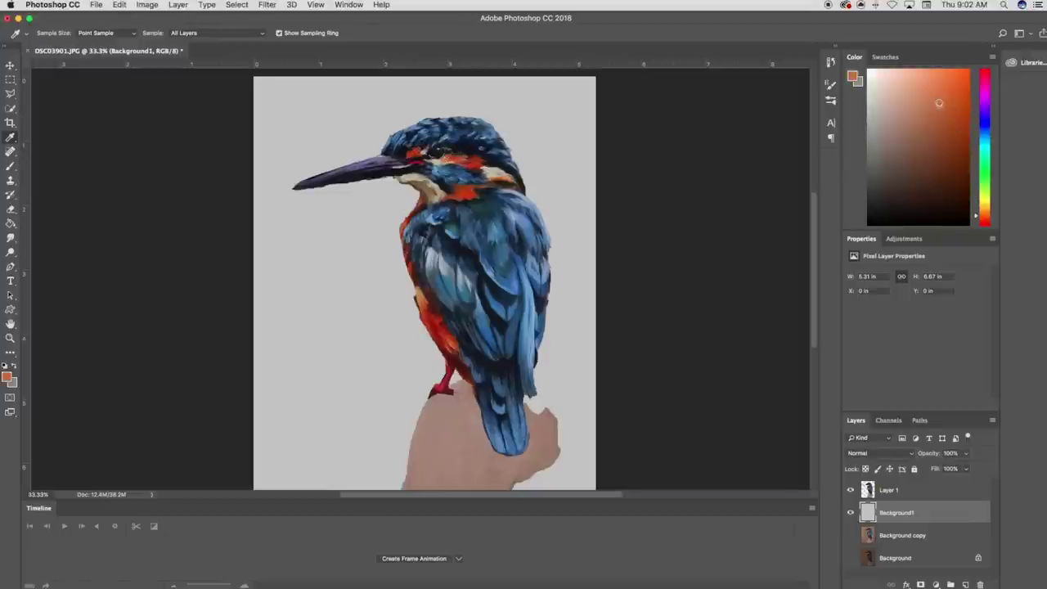
{"action": "left_click", "coordinate": [926, 96]}
{"action": "left_click", "coordinate": [10, 223]}
{"action": "left_click", "coordinate": [339, 226]}
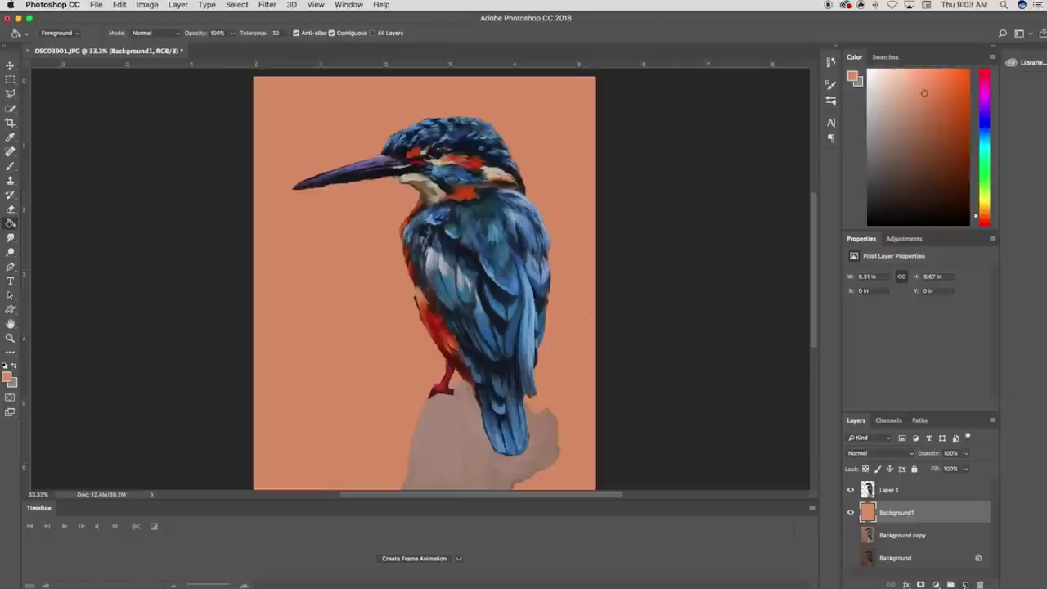
Add a new layer directly above Background1 and rename it Brushstrokes
{"action": "left_click", "coordinate": [966, 583]}
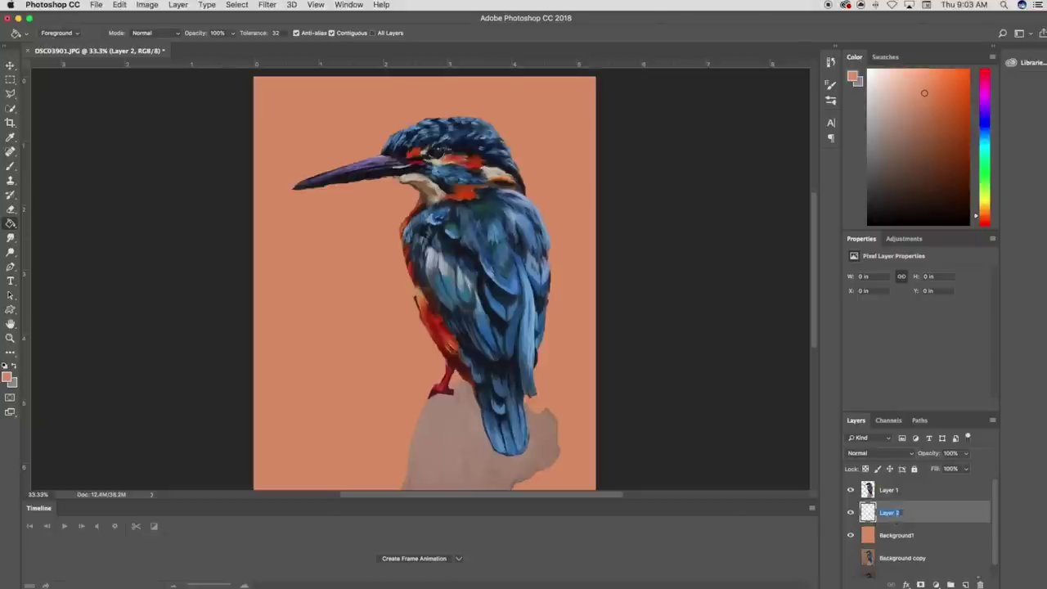
{"action": "type", "text": "B"}
{"action": "key", "text": "Return"}
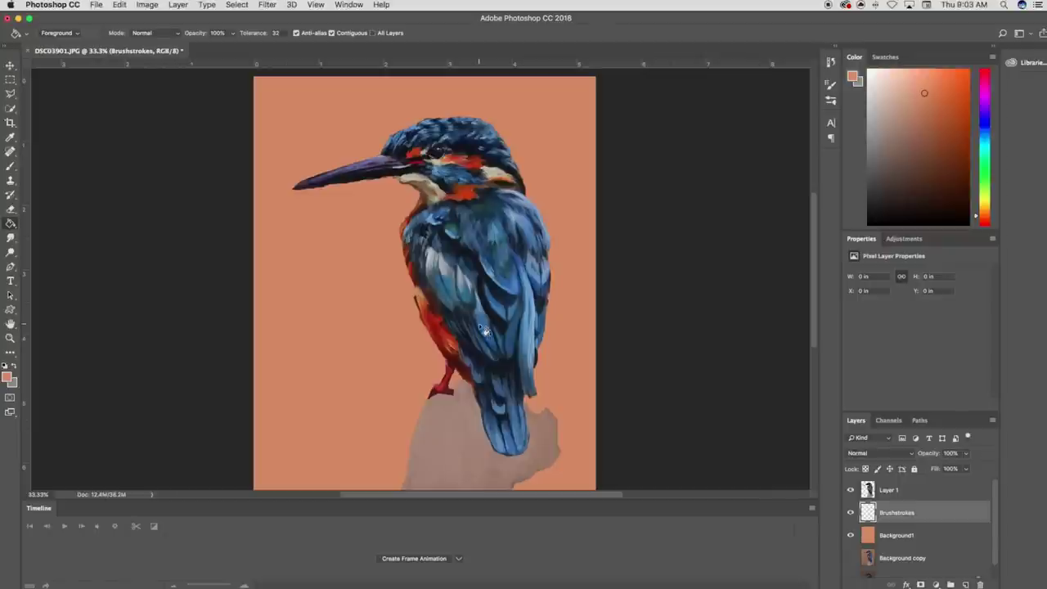
Choose the Kyle's Paintbox - Big Wide Softy preset for the Brush tool
{"action": "left_click", "coordinate": [11, 165]}
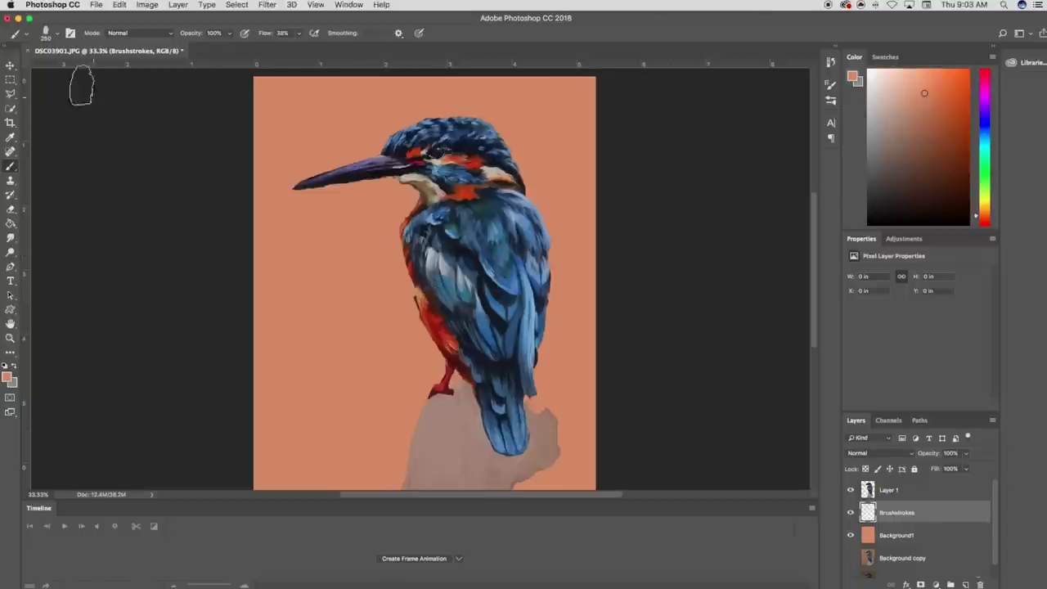
{"action": "left_click", "coordinate": [46, 35]}
{"action": "left_click", "coordinate": [16, 32]}
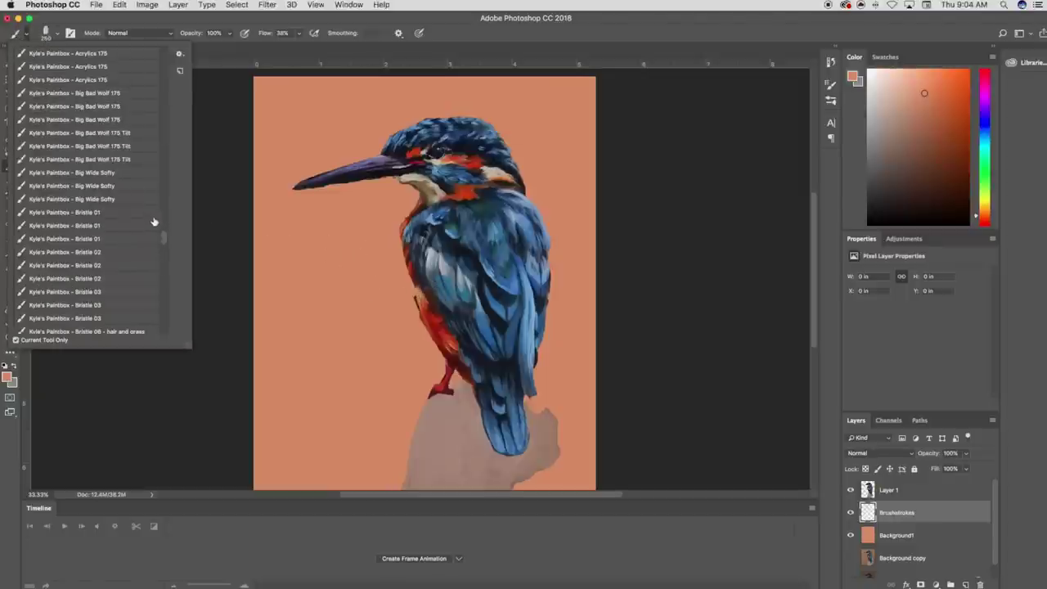
{"action": "left_click", "coordinate": [108, 174]}
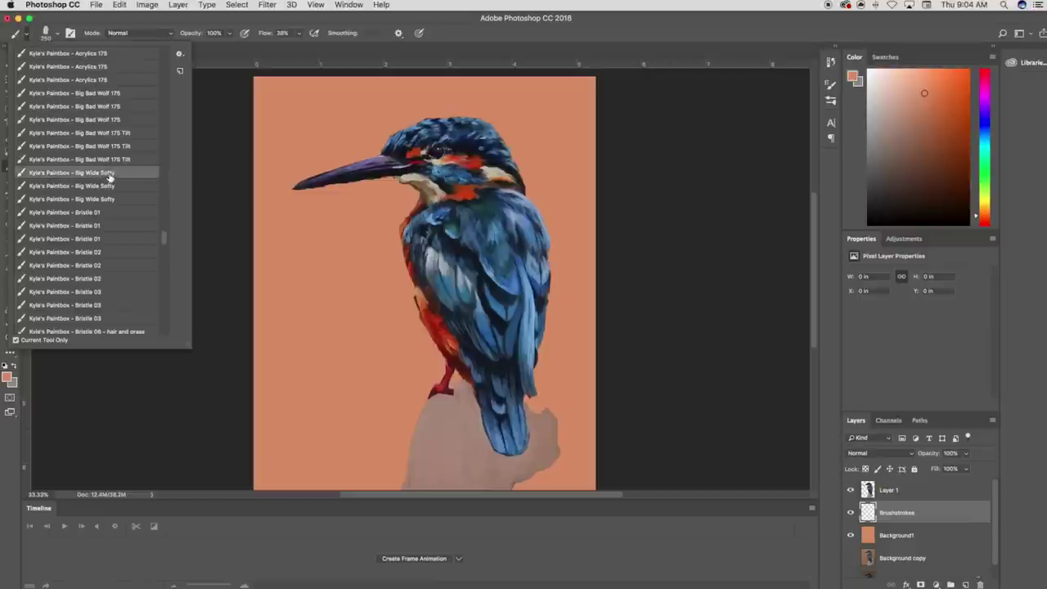
Paint loose pale peach strokes on the Brushstrokes layer all around the bird, covering the orange background
{"action": "left_click", "coordinate": [923, 92]}
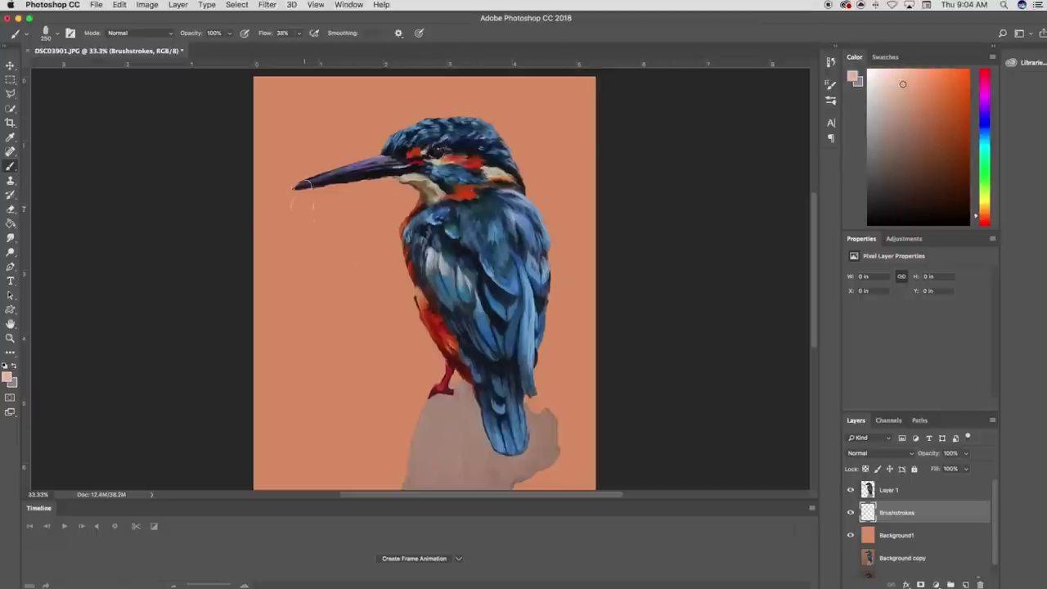
{"action": "mouse_move", "coordinate": [271, 204]}
{"action": "left_mouse_down"}
{"action": "mouse_move", "coordinate": [338, 178]}
{"action": "mouse_move", "coordinate": [346, 129]}
{"action": "mouse_move", "coordinate": [356, 205]}
{"action": "mouse_move", "coordinate": [397, 201]}
{"action": "mouse_move", "coordinate": [377, 238]}
{"action": "mouse_move", "coordinate": [274, 220]}
{"action": "mouse_move", "coordinate": [253, 299]}
{"action": "mouse_move", "coordinate": [346, 250]}
{"action": "mouse_move", "coordinate": [369, 273]}
{"action": "mouse_move", "coordinate": [396, 267]}
{"action": "mouse_move", "coordinate": [389, 327]}
{"action": "mouse_move", "coordinate": [426, 360]}
{"action": "mouse_move", "coordinate": [388, 413]}
{"action": "mouse_move", "coordinate": [409, 438]}
{"action": "mouse_move", "coordinate": [429, 385]}
{"action": "mouse_move", "coordinate": [397, 482]}
{"action": "mouse_move", "coordinate": [392, 373]}
{"action": "mouse_move", "coordinate": [363, 433]}
{"action": "mouse_move", "coordinate": [344, 344]}
{"action": "mouse_move", "coordinate": [315, 303]}
{"action": "mouse_move", "coordinate": [254, 344]}
{"action": "mouse_move", "coordinate": [287, 393]}
{"action": "mouse_move", "coordinate": [327, 374]}
{"action": "mouse_move", "coordinate": [279, 442]}
{"action": "mouse_move", "coordinate": [327, 470]}
{"action": "mouse_move", "coordinate": [270, 479]}
{"action": "mouse_move", "coordinate": [298, 369]}
{"action": "left_mouse_up"}
{"action": "mouse_move", "coordinate": [561, 382]}
{"action": "left_mouse_down"}
{"action": "mouse_move", "coordinate": [549, 344]}
{"action": "mouse_move", "coordinate": [573, 315]}
{"action": "mouse_move", "coordinate": [610, 372]}
{"action": "mouse_move", "coordinate": [557, 479]}
{"action": "mouse_move", "coordinate": [587, 420]}
{"action": "mouse_move", "coordinate": [565, 485]}
{"action": "left_mouse_up"}
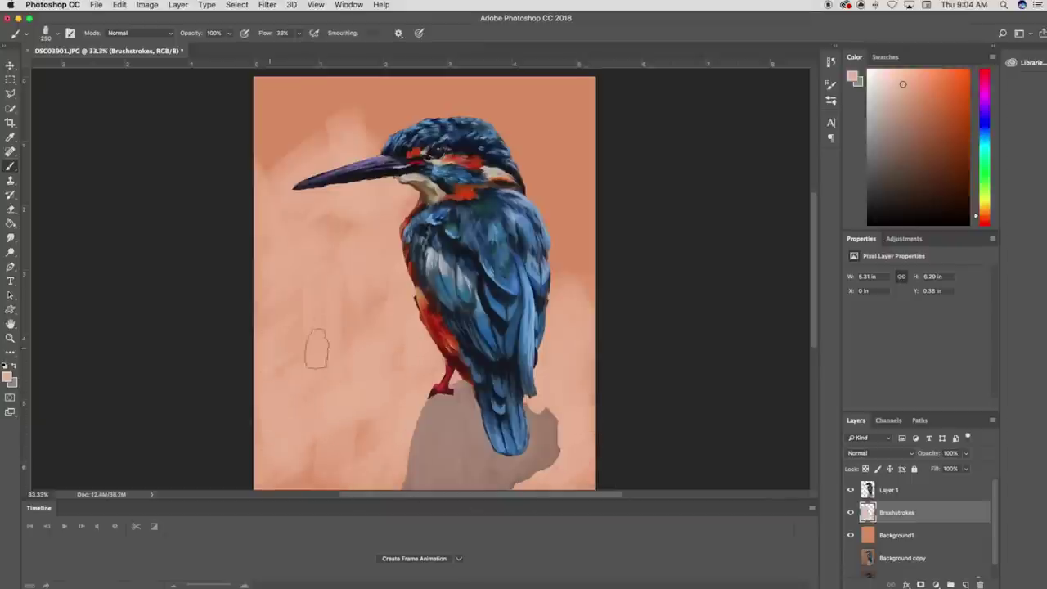
{"action": "mouse_move", "coordinate": [573, 176]}
{"action": "left_mouse_down"}
{"action": "mouse_move", "coordinate": [563, 221]}
{"action": "mouse_move", "coordinate": [576, 262]}
{"action": "left_mouse_up"}
{"action": "mouse_move", "coordinate": [568, 299]}
{"action": "left_mouse_down"}
{"action": "mouse_move", "coordinate": [622, 219]}
{"action": "mouse_move", "coordinate": [595, 168]}
{"action": "mouse_move", "coordinate": [571, 150]}
{"action": "mouse_move", "coordinate": [526, 157]}
{"action": "mouse_move", "coordinate": [542, 121]}
{"action": "mouse_move", "coordinate": [528, 137]}
{"action": "mouse_move", "coordinate": [500, 119]}
{"action": "mouse_move", "coordinate": [545, 91]}
{"action": "mouse_move", "coordinate": [580, 119]}
{"action": "mouse_move", "coordinate": [581, 151]}
{"action": "mouse_move", "coordinate": [535, 152]}
{"action": "mouse_move", "coordinate": [516, 123]}
{"action": "mouse_move", "coordinate": [525, 92]}
{"action": "mouse_move", "coordinate": [453, 97]}
{"action": "mouse_move", "coordinate": [469, 110]}
{"action": "mouse_move", "coordinate": [416, 108]}
{"action": "mouse_move", "coordinate": [369, 125]}
{"action": "mouse_move", "coordinate": [385, 121]}
{"action": "mouse_move", "coordinate": [370, 109]}
{"action": "mouse_move", "coordinate": [381, 98]}
{"action": "mouse_move", "coordinate": [285, 98]}
{"action": "mouse_move", "coordinate": [308, 87]}
{"action": "mouse_move", "coordinate": [264, 147]}
{"action": "left_mouse_up"}
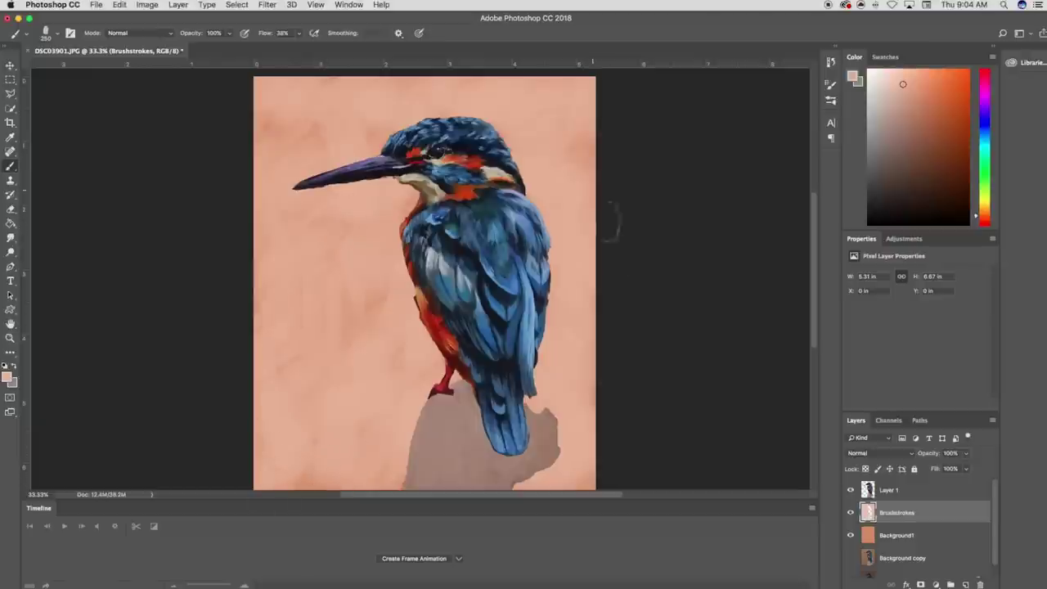
Brush darker peach shading into the background around the bird, then set the foreground color back to a lighter peach
{"action": "left_click_drag", "start_coordinate": [904, 84], "coordinate": [914, 99]}
{"action": "mouse_move", "coordinate": [572, 261]}
{"action": "left_mouse_down"}
{"action": "mouse_move", "coordinate": [563, 302]}
{"action": "mouse_move", "coordinate": [573, 352]}
{"action": "mouse_move", "coordinate": [547, 398]}
{"action": "mouse_move", "coordinate": [570, 455]}
{"action": "left_mouse_up"}
{"action": "mouse_move", "coordinate": [444, 317]}
{"action": "left_mouse_down"}
{"action": "mouse_move", "coordinate": [393, 295]}
{"action": "mouse_move", "coordinate": [427, 367]}
{"action": "mouse_move", "coordinate": [364, 393]}
{"action": "mouse_move", "coordinate": [341, 299]}
{"action": "mouse_move", "coordinate": [300, 398]}
{"action": "mouse_move", "coordinate": [382, 411]}
{"action": "left_mouse_up"}
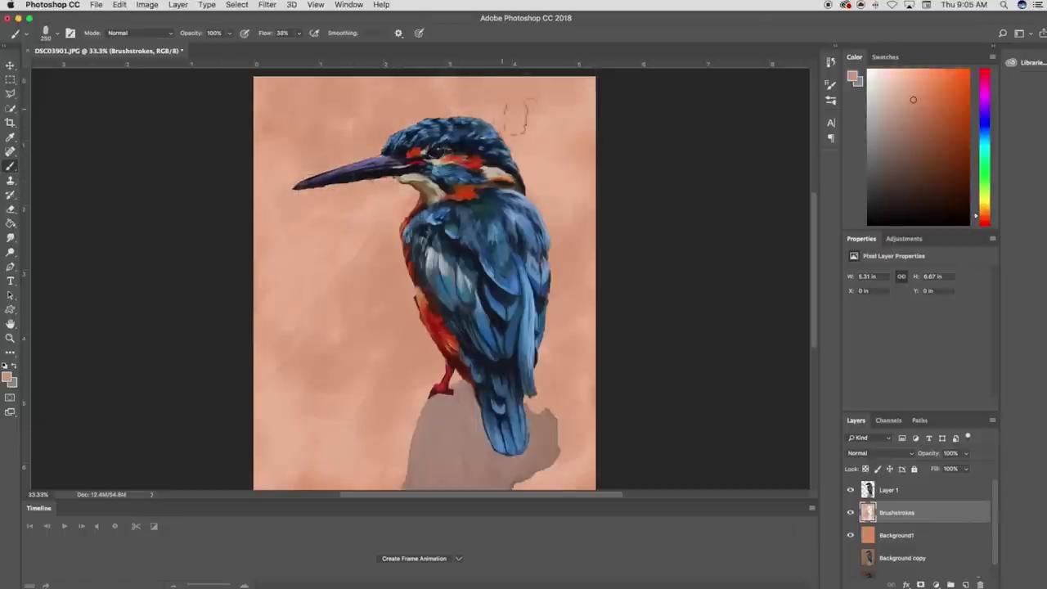
{"action": "left_click_drag", "start_coordinate": [912, 100], "coordinate": [906, 76]}
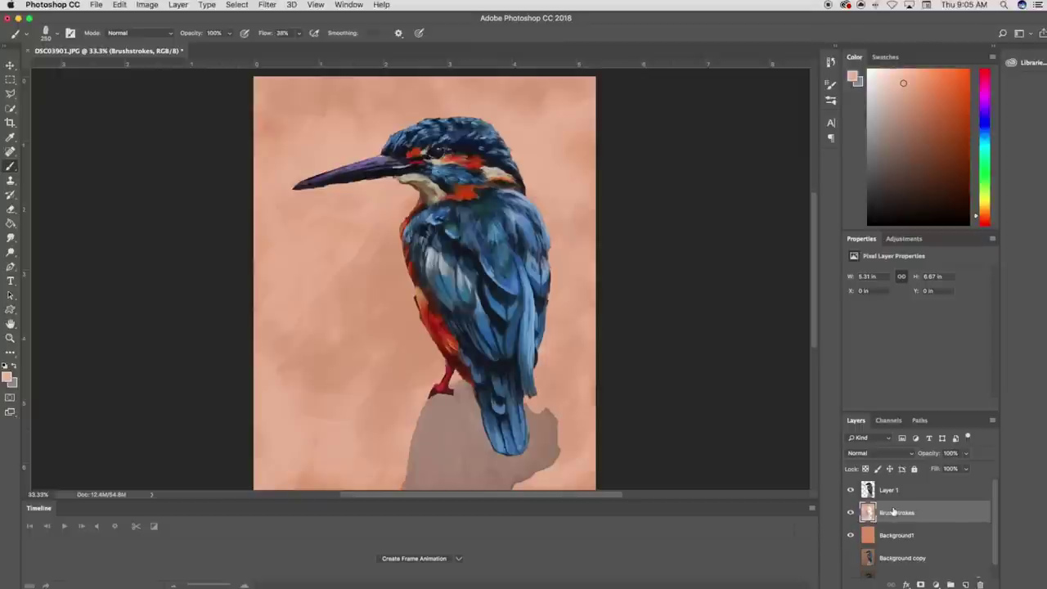
Add a new layer directly above Brushstrokes and rename it background2
{"action": "left_click", "coordinate": [965, 585]}
{"action": "double_click", "coordinate": [889, 513]}
{"action": "type", "text": "backg"}
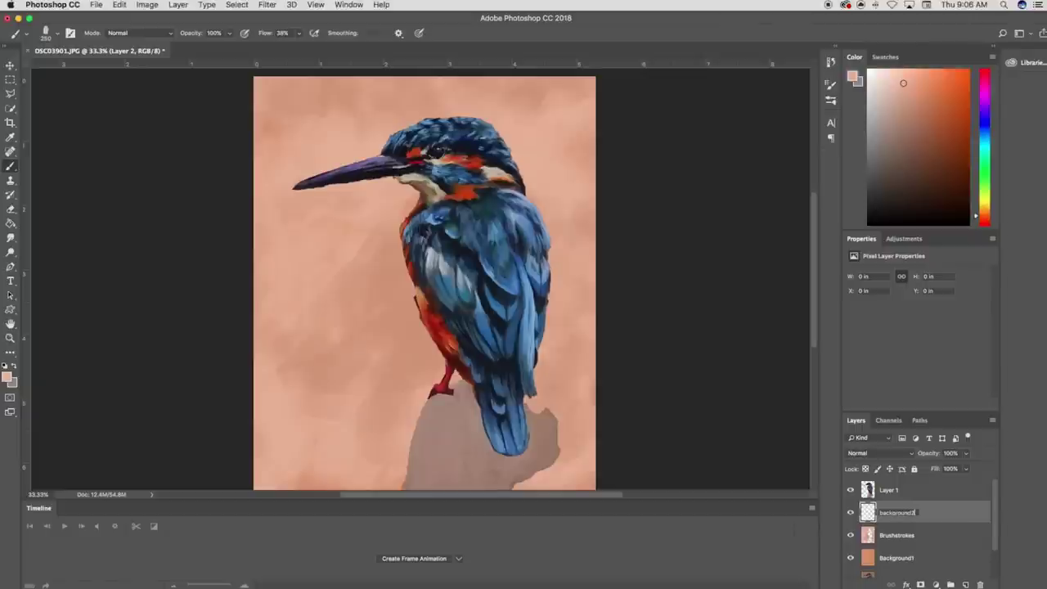
{"action": "type", "text": "round2"}
{"action": "key", "text": "Return"}
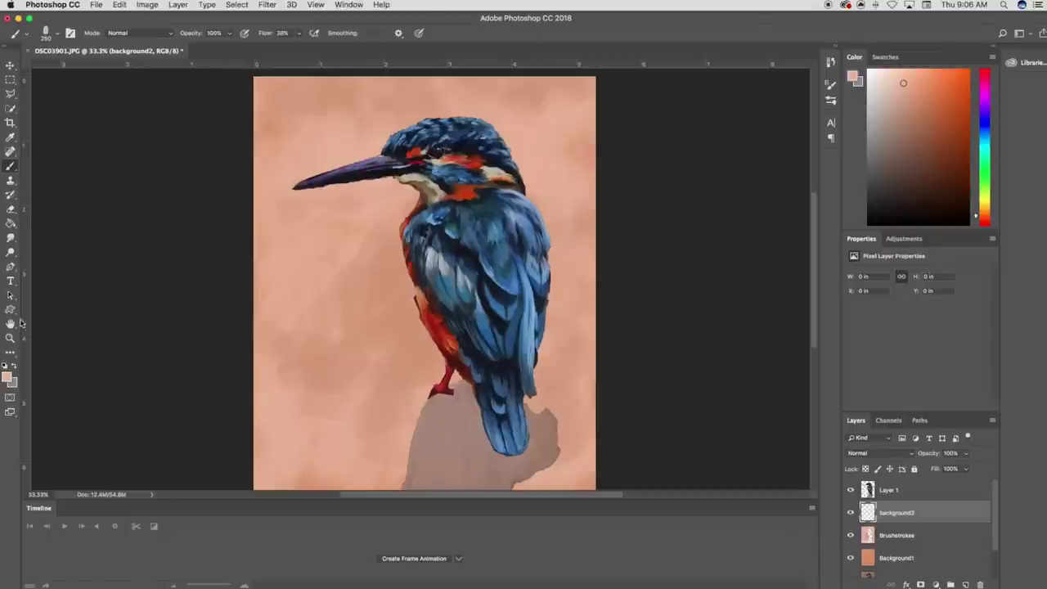
Pick a blue from the bird's feathers, darken it to a muted slate blue, and fill the background2 layer with it
{"action": "key", "text": "i"}
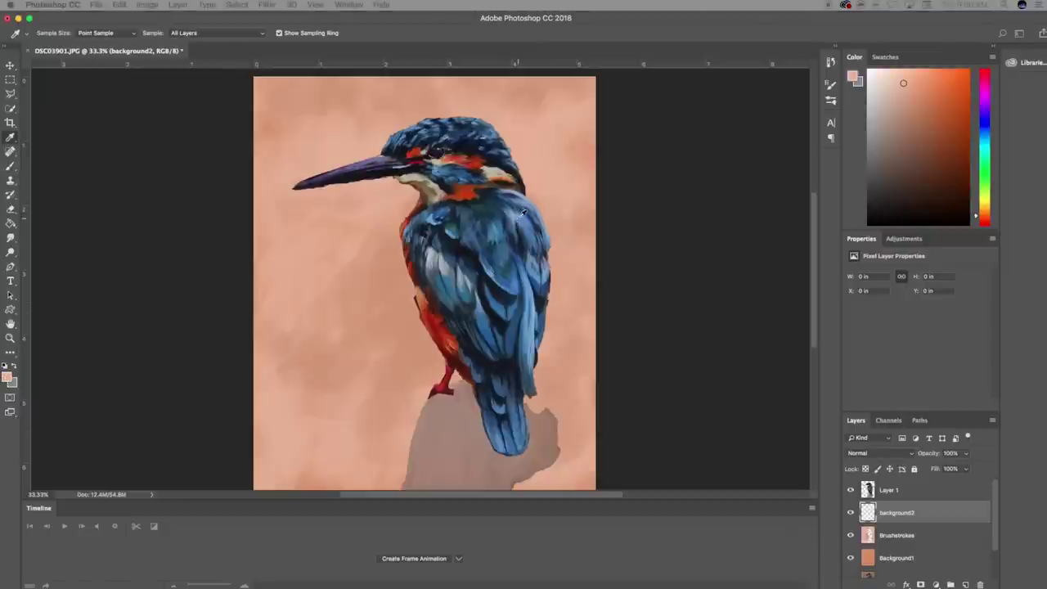
{"action": "left_click_drag", "start_coordinate": [835, 588], "coordinate": [642, 198]}
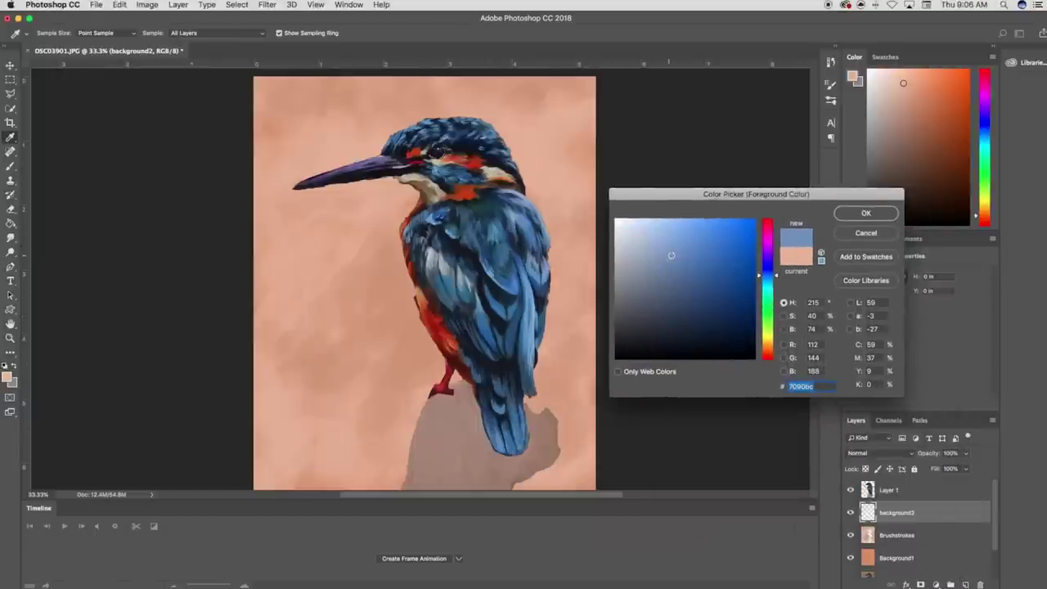
{"action": "left_click_drag", "start_coordinate": [670, 254], "coordinate": [671, 243]}
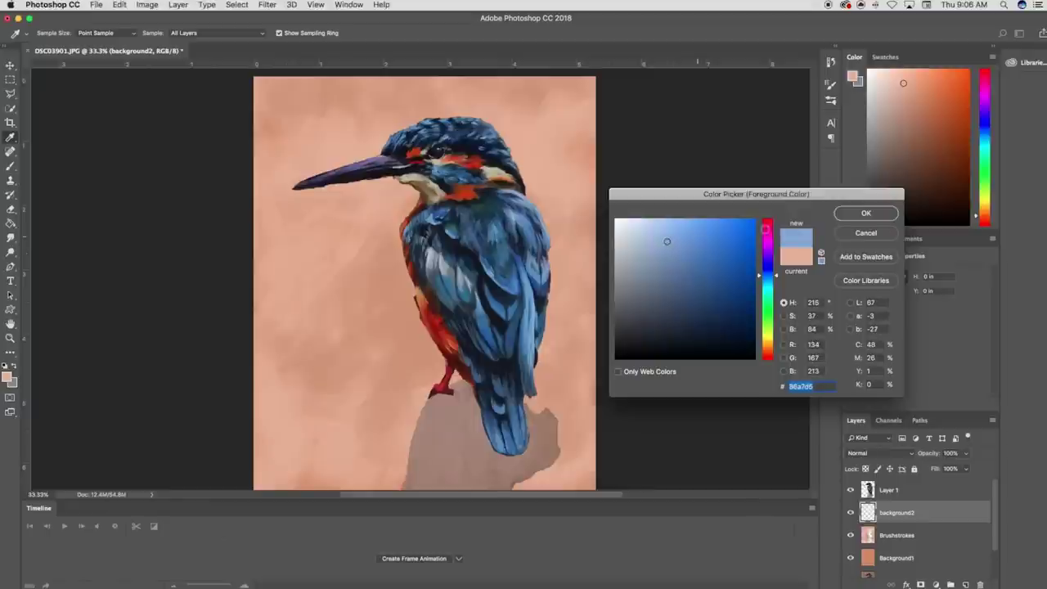
{"action": "left_click_drag", "start_coordinate": [667, 241], "coordinate": [664, 271]}
{"action": "left_click", "coordinate": [869, 214]}
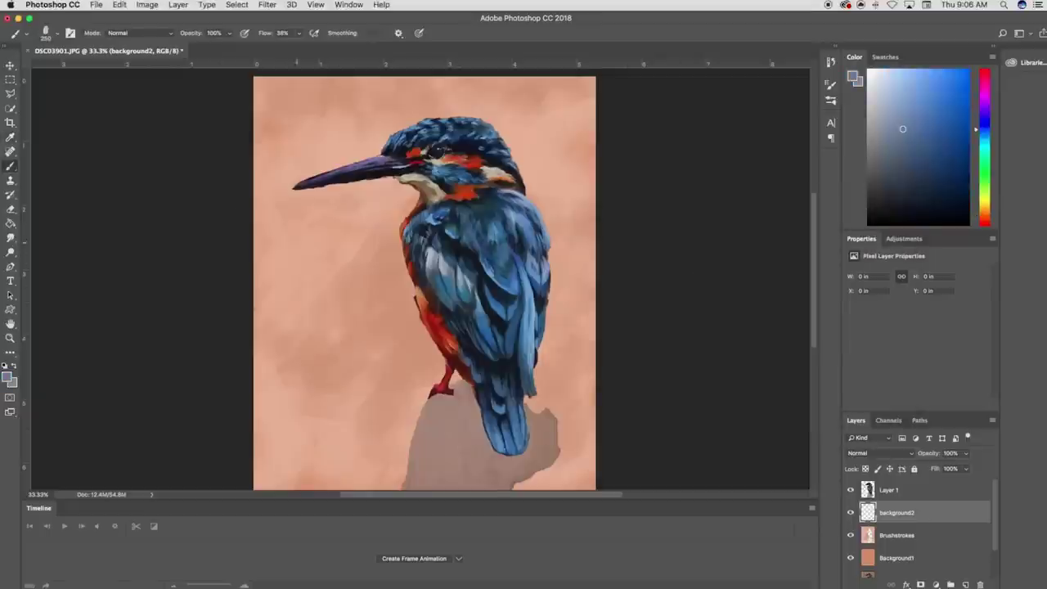
{"action": "left_click", "coordinate": [12, 223]}
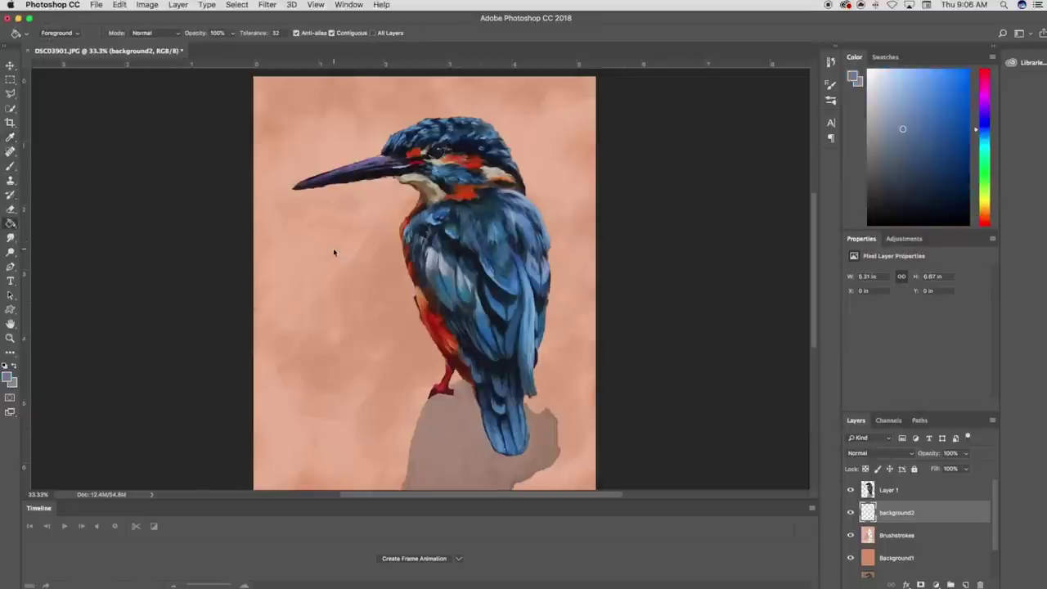
{"action": "left_click", "coordinate": [334, 252]}
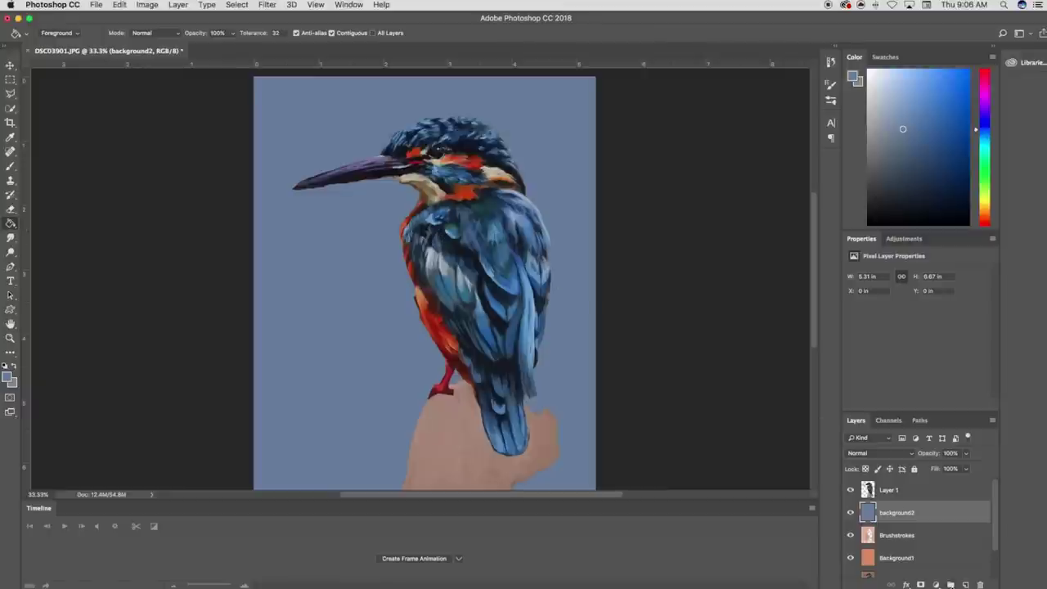
Add a new layer directly above background2 and rename it Brushstrokes2
{"action": "left_click", "coordinate": [965, 584]}
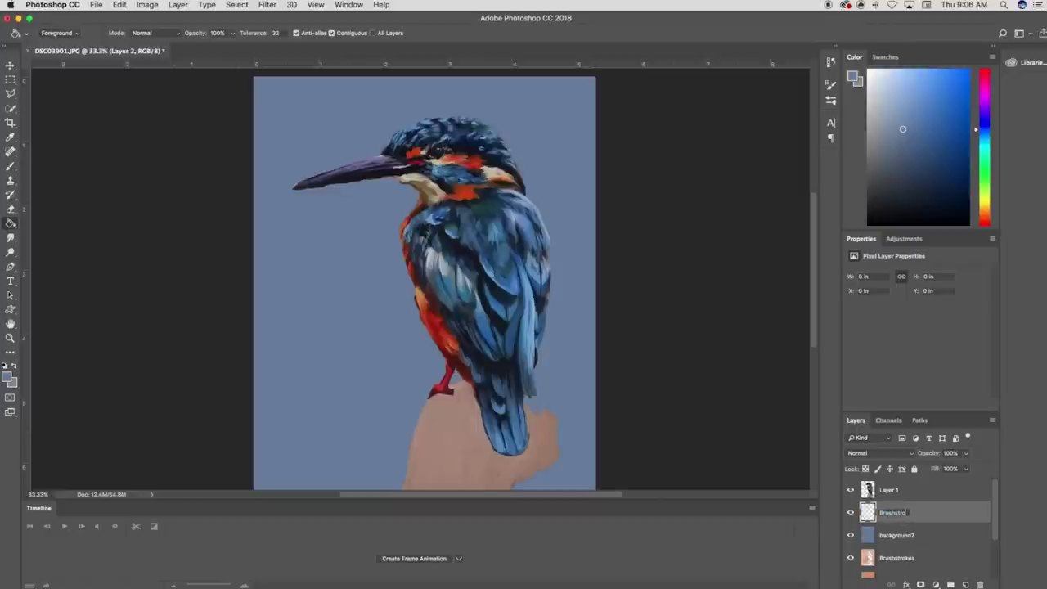
{"action": "type", "text": "3"}
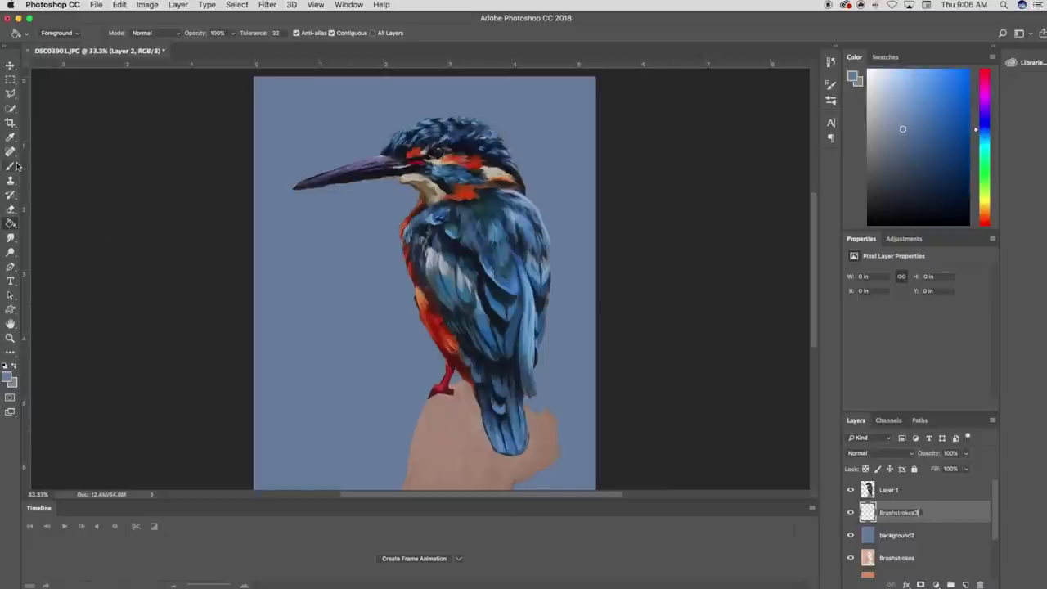
{"action": "key", "text": "Return"}
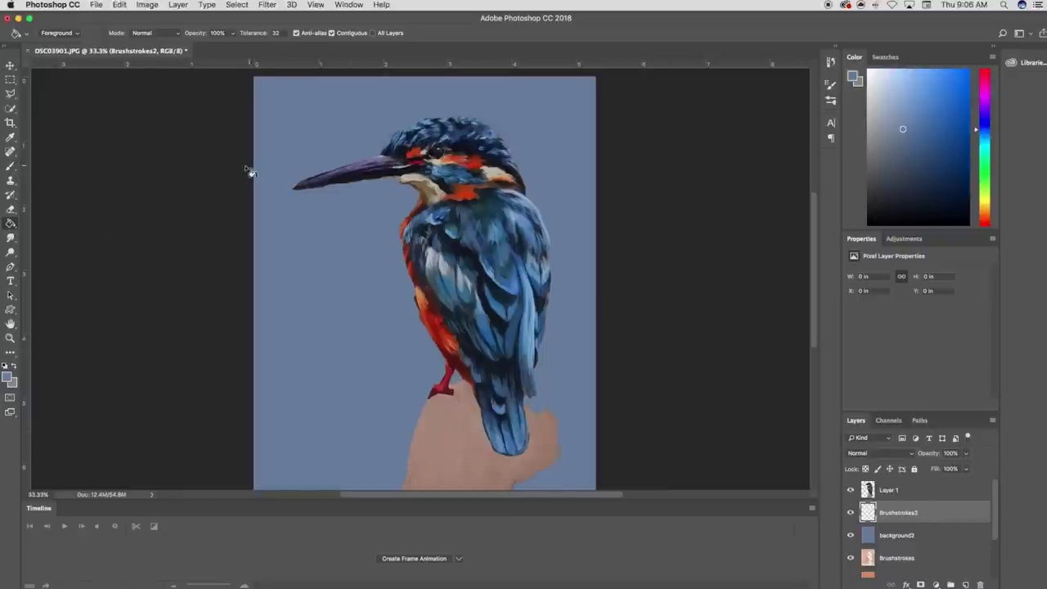
Paint loose light blue strokes on the Brushstrokes2 layer across the whole background around the bird
{"action": "left_click", "coordinate": [11, 166]}
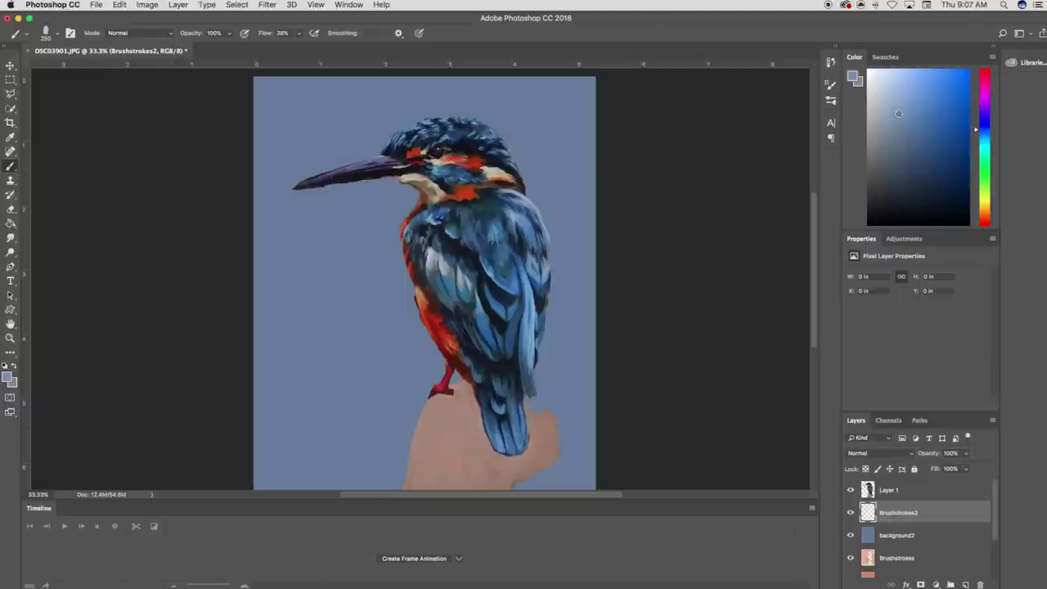
{"action": "mouse_move", "coordinate": [413, 197]}
{"action": "left_mouse_down"}
{"action": "mouse_move", "coordinate": [397, 208]}
{"action": "mouse_move", "coordinate": [389, 190]}
{"action": "mouse_move", "coordinate": [361, 198]}
{"action": "mouse_move", "coordinate": [389, 229]}
{"action": "mouse_move", "coordinate": [364, 270]}
{"action": "mouse_move", "coordinate": [413, 331]}
{"action": "mouse_move", "coordinate": [327, 196]}
{"action": "mouse_move", "coordinate": [323, 135]}
{"action": "mouse_move", "coordinate": [491, 106]}
{"action": "mouse_move", "coordinate": [528, 139]}
{"action": "mouse_move", "coordinate": [544, 176]}
{"action": "mouse_move", "coordinate": [573, 176]}
{"action": "mouse_move", "coordinate": [581, 239]}
{"action": "mouse_move", "coordinate": [564, 270]}
{"action": "left_mouse_up"}
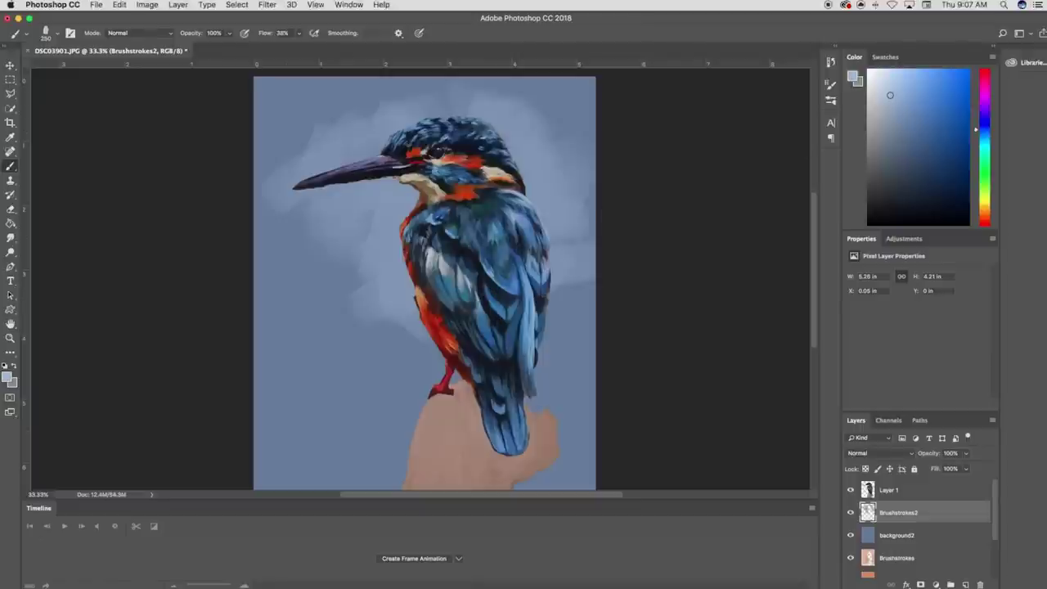
{"action": "mouse_move", "coordinate": [573, 214]}
{"action": "left_mouse_down"}
{"action": "mouse_move", "coordinate": [524, 139]}
{"action": "mouse_move", "coordinate": [583, 91]}
{"action": "mouse_move", "coordinate": [569, 299]}
{"action": "mouse_move", "coordinate": [544, 410]}
{"action": "mouse_move", "coordinate": [612, 342]}
{"action": "mouse_move", "coordinate": [573, 458]}
{"action": "mouse_move", "coordinate": [540, 484]}
{"action": "left_mouse_up"}
{"action": "left_click_drag", "start_coordinate": [434, 393], "coordinate": [360, 328]}
{"action": "mouse_move", "coordinate": [419, 313]}
{"action": "left_mouse_down"}
{"action": "mouse_move", "coordinate": [368, 417]}
{"action": "mouse_move", "coordinate": [380, 438]}
{"action": "mouse_move", "coordinate": [344, 468]}
{"action": "mouse_move", "coordinate": [308, 462]}
{"action": "left_mouse_up"}
{"action": "mouse_move", "coordinate": [311, 368]}
{"action": "left_mouse_down"}
{"action": "mouse_move", "coordinate": [270, 344]}
{"action": "mouse_move", "coordinate": [294, 283]}
{"action": "mouse_move", "coordinate": [328, 262]}
{"action": "mouse_move", "coordinate": [395, 407]}
{"action": "left_mouse_up"}
{"action": "mouse_move", "coordinate": [370, 234]}
{"action": "left_mouse_down"}
{"action": "mouse_move", "coordinate": [283, 205]}
{"action": "mouse_move", "coordinate": [266, 122]}
{"action": "mouse_move", "coordinate": [260, 181]}
{"action": "mouse_move", "coordinate": [360, 149]}
{"action": "mouse_move", "coordinate": [315, 102]}
{"action": "mouse_move", "coordinate": [278, 90]}
{"action": "left_mouse_up"}
{"action": "left_click_drag", "start_coordinate": [327, 63], "coordinate": [343, 147]}
{"action": "left_click_drag", "start_coordinate": [356, 106], "coordinate": [413, 84]}
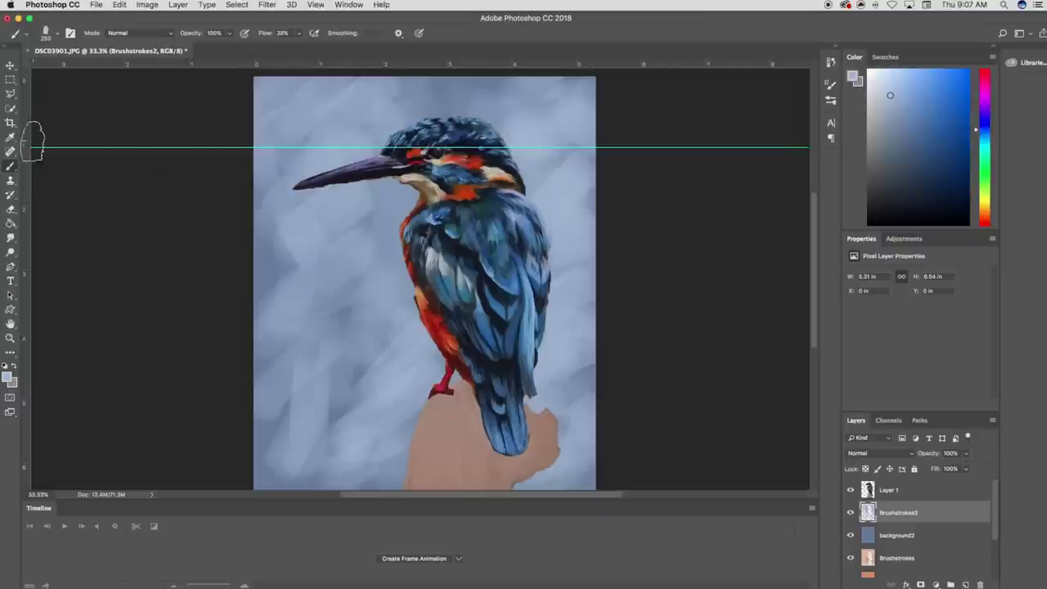
Remove the stray horizontal guide crossing the bird's head and even out the background with more pale blue brushwork
{"action": "left_click", "coordinate": [11, 64]}
{"action": "left_click_drag", "start_coordinate": [96, 148], "coordinate": [137, 22]}
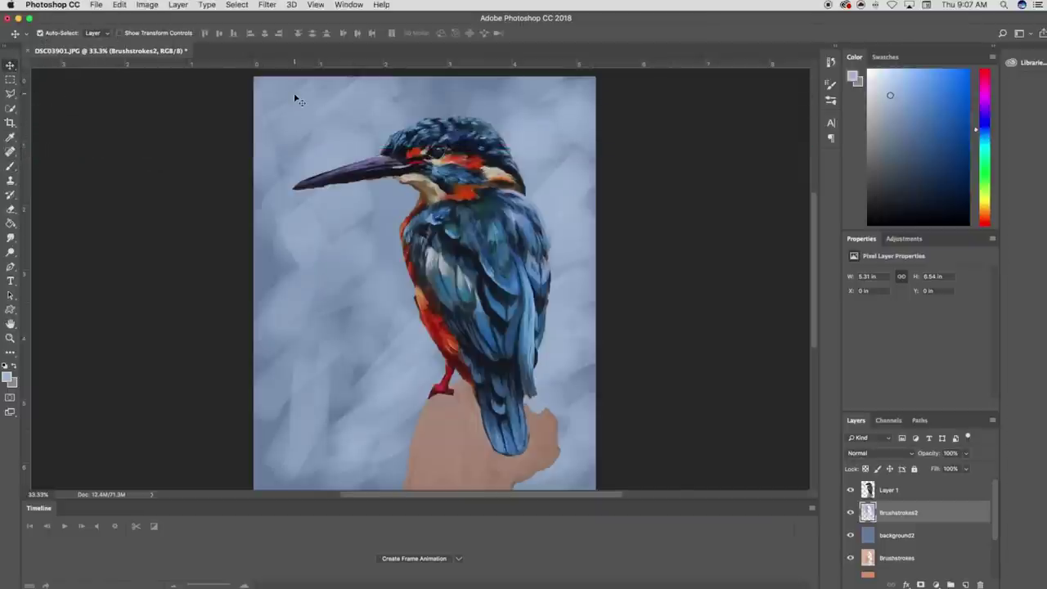
{"action": "left_click", "coordinate": [11, 167]}
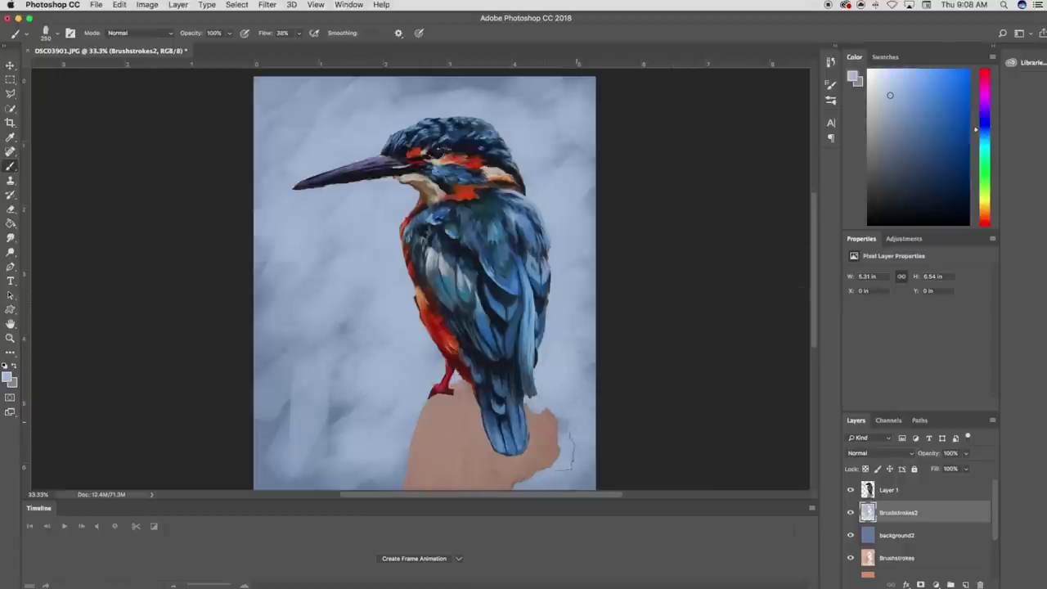
Shift the brush color to a pale mint green and paint it around the bird's head, beak and back on Brushstrokes2
{"action": "left_click_drag", "start_coordinate": [977, 128], "coordinate": [978, 147]}
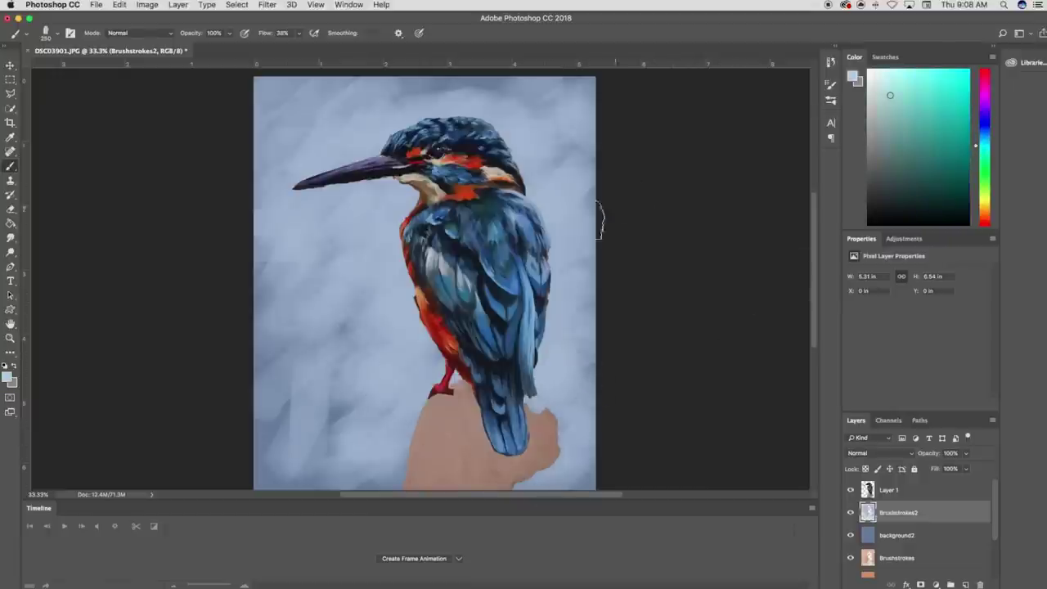
{"action": "mouse_move", "coordinate": [585, 209]}
{"action": "left_mouse_down"}
{"action": "mouse_move", "coordinate": [548, 211]}
{"action": "mouse_move", "coordinate": [545, 176]}
{"action": "mouse_move", "coordinate": [577, 143]}
{"action": "mouse_move", "coordinate": [595, 211]}
{"action": "mouse_move", "coordinate": [558, 239]}
{"action": "mouse_move", "coordinate": [573, 263]}
{"action": "left_mouse_up"}
{"action": "mouse_move", "coordinate": [568, 311]}
{"action": "left_mouse_down"}
{"action": "mouse_move", "coordinate": [541, 364]}
{"action": "mouse_move", "coordinate": [579, 297]}
{"action": "mouse_move", "coordinate": [568, 369]}
{"action": "mouse_move", "coordinate": [546, 404]}
{"action": "mouse_move", "coordinate": [618, 399]}
{"action": "mouse_move", "coordinate": [508, 478]}
{"action": "left_mouse_up"}
{"action": "mouse_move", "coordinate": [444, 246]}
{"action": "left_mouse_down"}
{"action": "mouse_move", "coordinate": [379, 234]}
{"action": "mouse_move", "coordinate": [374, 211]}
{"action": "mouse_move", "coordinate": [293, 213]}
{"action": "mouse_move", "coordinate": [304, 222]}
{"action": "mouse_move", "coordinate": [374, 210]}
{"action": "mouse_move", "coordinate": [339, 280]}
{"action": "mouse_move", "coordinate": [399, 270]}
{"action": "mouse_move", "coordinate": [285, 194]}
{"action": "mouse_move", "coordinate": [336, 196]}
{"action": "left_mouse_up"}
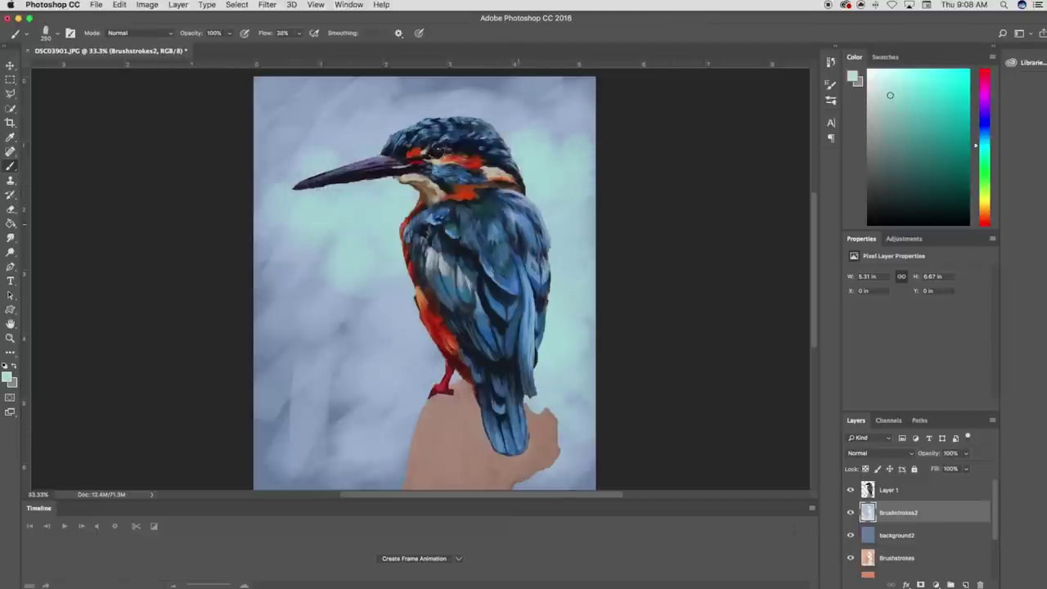
{"action": "mouse_move", "coordinate": [391, 186]}
{"action": "left_mouse_down"}
{"action": "mouse_move", "coordinate": [306, 166]}
{"action": "mouse_move", "coordinate": [345, 153]}
{"action": "mouse_move", "coordinate": [270, 221]}
{"action": "mouse_move", "coordinate": [261, 261]}
{"action": "mouse_move", "coordinate": [377, 255]}
{"action": "mouse_move", "coordinate": [393, 164]}
{"action": "mouse_move", "coordinate": [271, 152]}
{"action": "mouse_move", "coordinate": [283, 152]}
{"action": "left_mouse_up"}
{"action": "left_click_drag", "start_coordinate": [551, 171], "coordinate": [548, 207]}
{"action": "left_click_drag", "start_coordinate": [339, 259], "coordinate": [288, 247]}
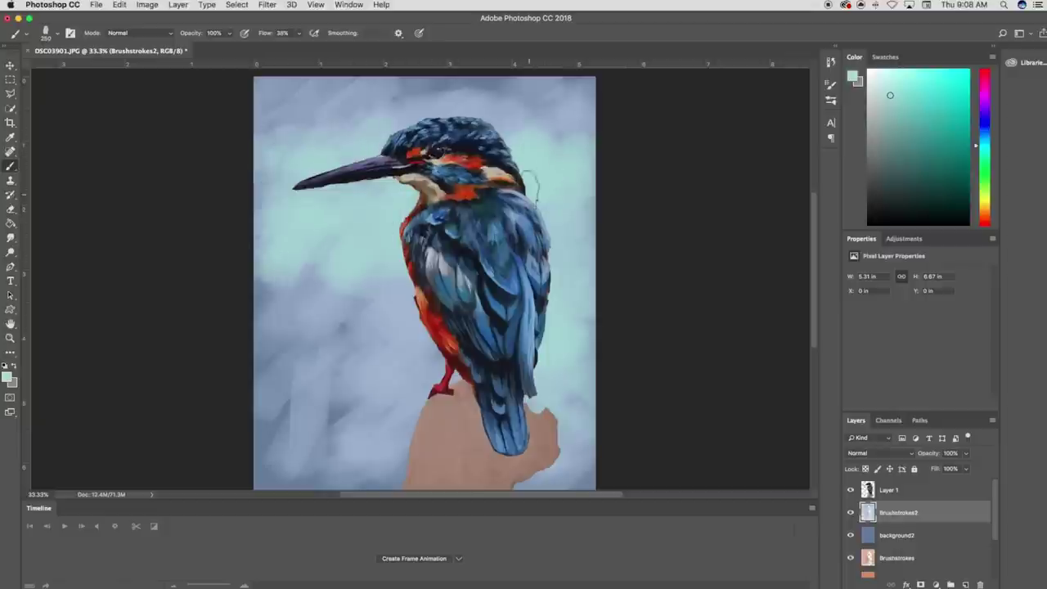
{"action": "mouse_move", "coordinate": [512, 133]}
{"action": "left_mouse_down"}
{"action": "mouse_move", "coordinate": [533, 139]}
{"action": "mouse_move", "coordinate": [455, 125]}
{"action": "mouse_move", "coordinate": [326, 162]}
{"action": "left_mouse_up"}
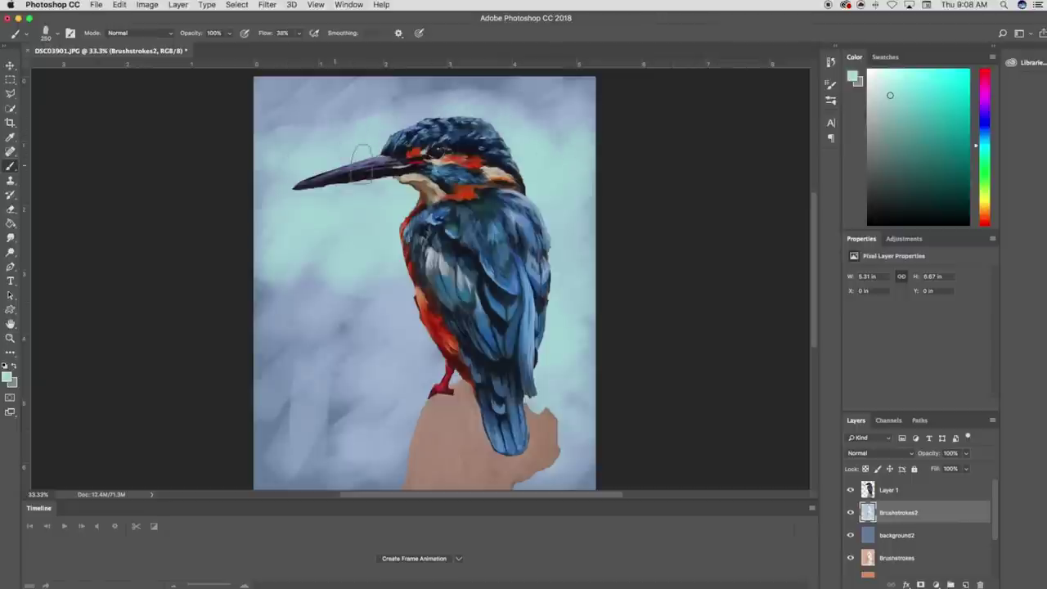
Build up mint green strokes around the bird on Brushstrokes2 and soften them with a paler mint around the beak and head
{"action": "mouse_move", "coordinate": [579, 187]}
{"action": "left_mouse_down"}
{"action": "mouse_move", "coordinate": [549, 145]}
{"action": "mouse_move", "coordinate": [538, 147]}
{"action": "left_mouse_up"}
{"action": "left_click_drag", "start_coordinate": [333, 282], "coordinate": [273, 258]}
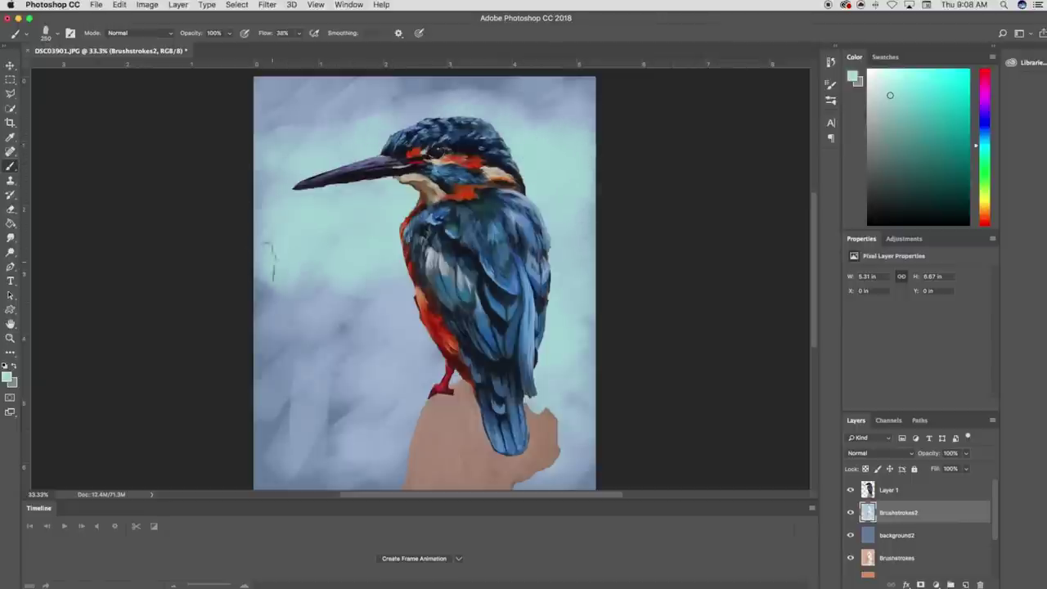
{"action": "mouse_move", "coordinate": [333, 109]}
{"action": "left_mouse_down"}
{"action": "mouse_move", "coordinate": [396, 128]}
{"action": "mouse_move", "coordinate": [312, 118]}
{"action": "mouse_move", "coordinate": [360, 141]}
{"action": "left_mouse_up"}
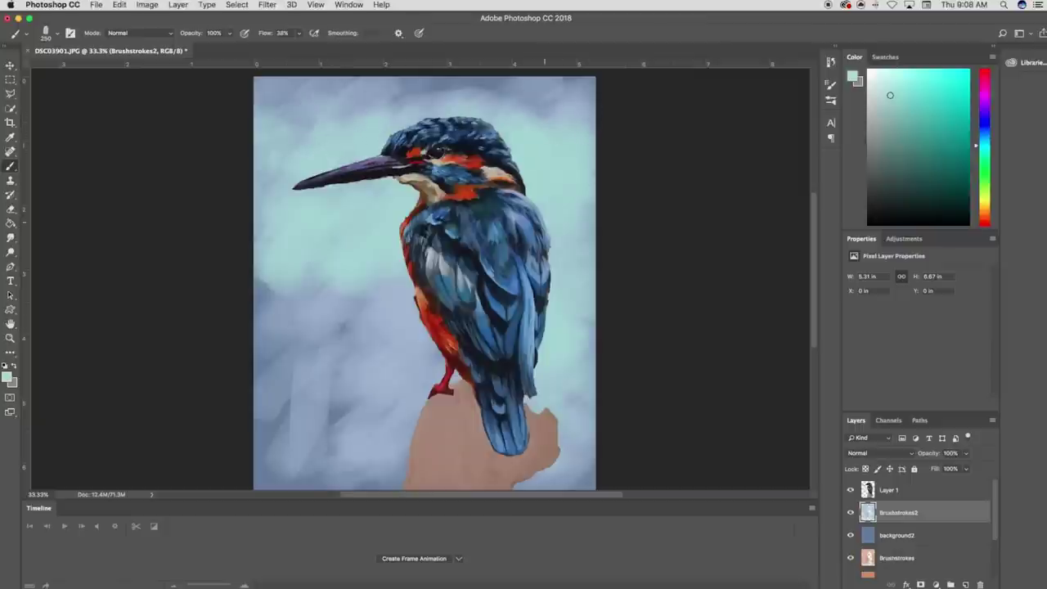
{"action": "mouse_move", "coordinate": [316, 306]}
{"action": "left_mouse_down"}
{"action": "mouse_move", "coordinate": [249, 303]}
{"action": "mouse_move", "coordinate": [341, 305]}
{"action": "left_mouse_up"}
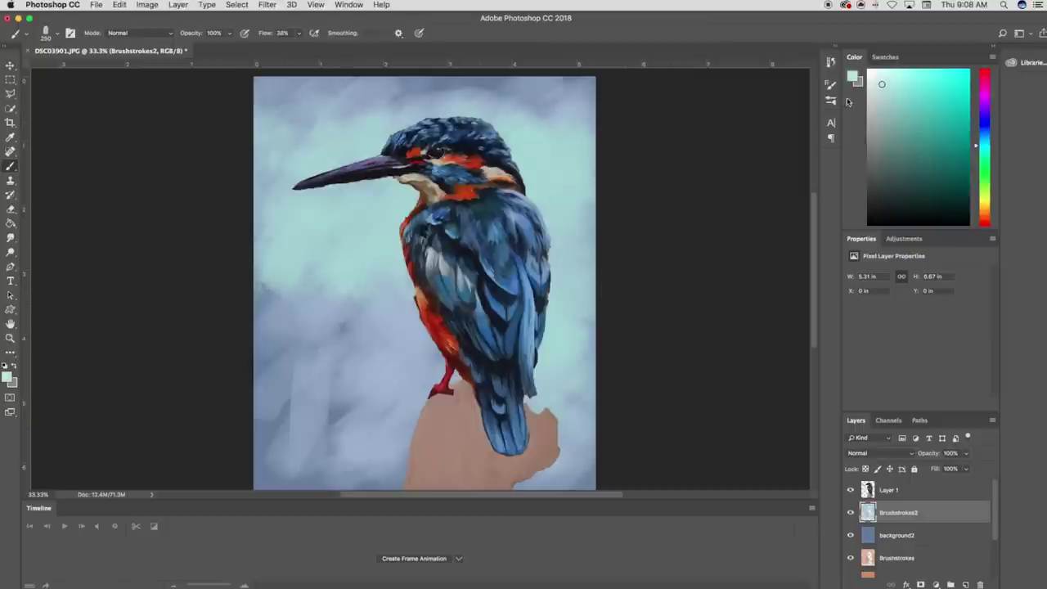
{"action": "mouse_move", "coordinate": [388, 169]}
{"action": "left_mouse_down"}
{"action": "mouse_move", "coordinate": [380, 195]}
{"action": "mouse_move", "coordinate": [346, 195]}
{"action": "mouse_move", "coordinate": [368, 174]}
{"action": "mouse_move", "coordinate": [401, 185]}
{"action": "mouse_move", "coordinate": [323, 172]}
{"action": "mouse_move", "coordinate": [359, 168]}
{"action": "mouse_move", "coordinate": [296, 185]}
{"action": "left_mouse_up"}
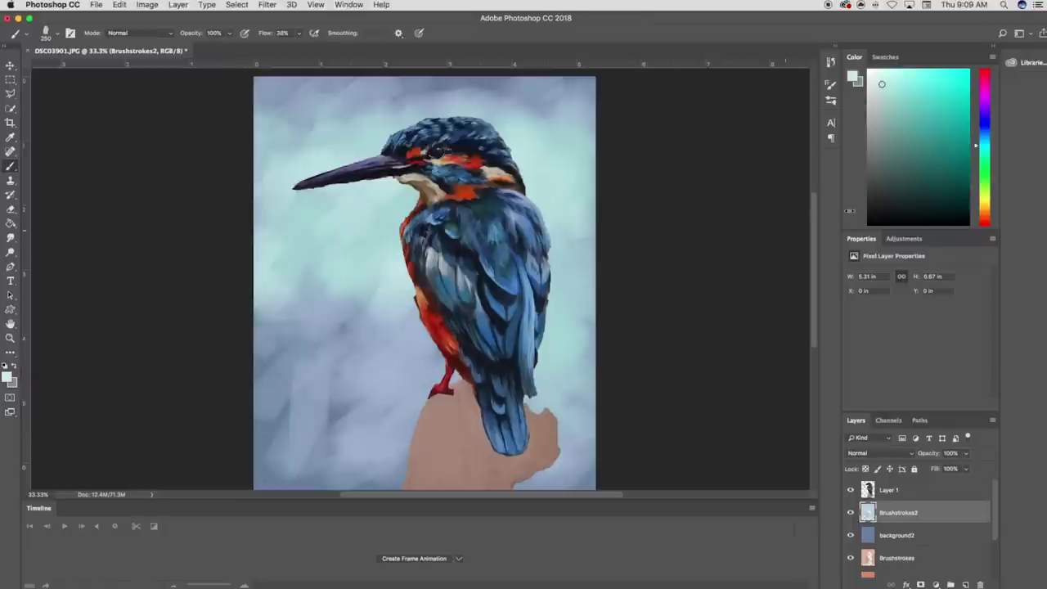
Sample the background blue, darken it to #576e8e, and paint it across the lower background and along the top edge of the canvas
{"action": "left_click", "coordinate": [8, 376]}
{"action": "left_click", "coordinate": [283, 411]}
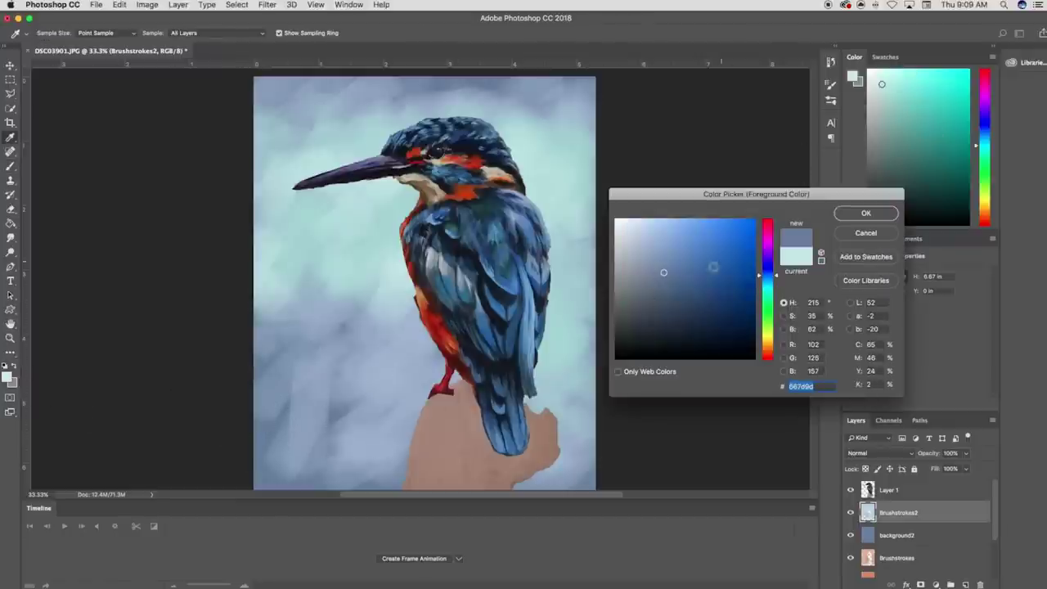
{"action": "left_click_drag", "start_coordinate": [666, 274], "coordinate": [671, 282]}
{"action": "left_click", "coordinate": [865, 214]}
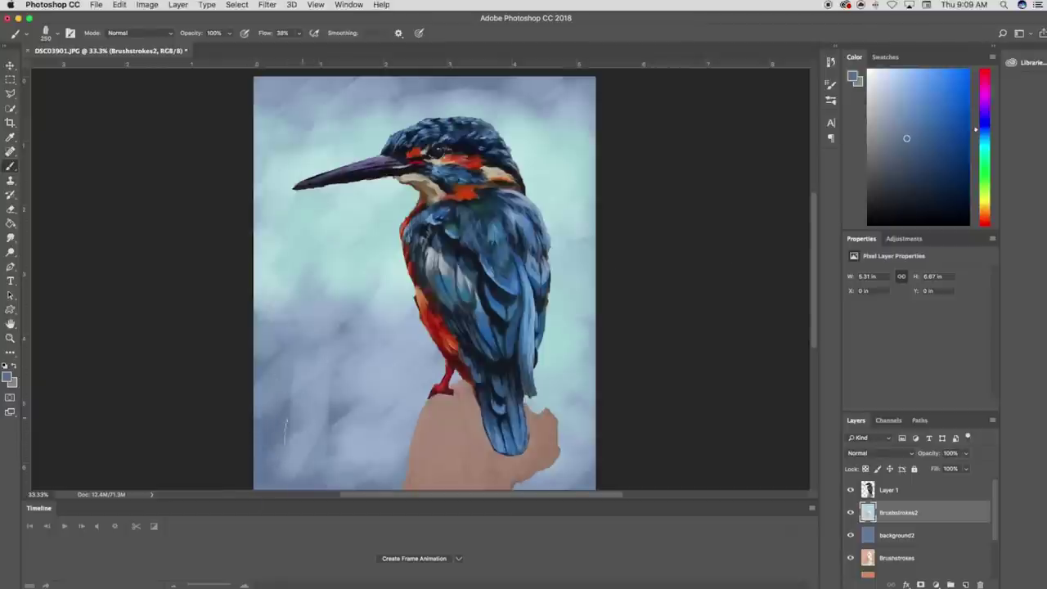
{"action": "mouse_move", "coordinate": [274, 455]}
{"action": "left_mouse_down"}
{"action": "mouse_move", "coordinate": [301, 460]}
{"action": "mouse_move", "coordinate": [346, 413]}
{"action": "mouse_move", "coordinate": [335, 468]}
{"action": "mouse_move", "coordinate": [383, 434]}
{"action": "mouse_move", "coordinate": [384, 458]}
{"action": "mouse_move", "coordinate": [409, 392]}
{"action": "mouse_move", "coordinate": [352, 384]}
{"action": "mouse_move", "coordinate": [448, 380]}
{"action": "mouse_move", "coordinate": [399, 452]}
{"action": "mouse_move", "coordinate": [360, 421]}
{"action": "mouse_move", "coordinate": [259, 384]}
{"action": "left_mouse_up"}
{"action": "mouse_move", "coordinate": [372, 380]}
{"action": "left_mouse_down"}
{"action": "mouse_move", "coordinate": [417, 357]}
{"action": "mouse_move", "coordinate": [446, 366]}
{"action": "left_mouse_up"}
{"action": "mouse_move", "coordinate": [550, 394]}
{"action": "left_mouse_down"}
{"action": "mouse_move", "coordinate": [568, 394]}
{"action": "mouse_move", "coordinate": [518, 414]}
{"action": "mouse_move", "coordinate": [565, 471]}
{"action": "mouse_move", "coordinate": [540, 478]}
{"action": "mouse_move", "coordinate": [585, 433]}
{"action": "mouse_move", "coordinate": [565, 351]}
{"action": "mouse_move", "coordinate": [577, 304]}
{"action": "left_mouse_up"}
{"action": "mouse_move", "coordinate": [441, 360]}
{"action": "left_mouse_down"}
{"action": "mouse_move", "coordinate": [417, 336]}
{"action": "mouse_move", "coordinate": [373, 348]}
{"action": "left_mouse_up"}
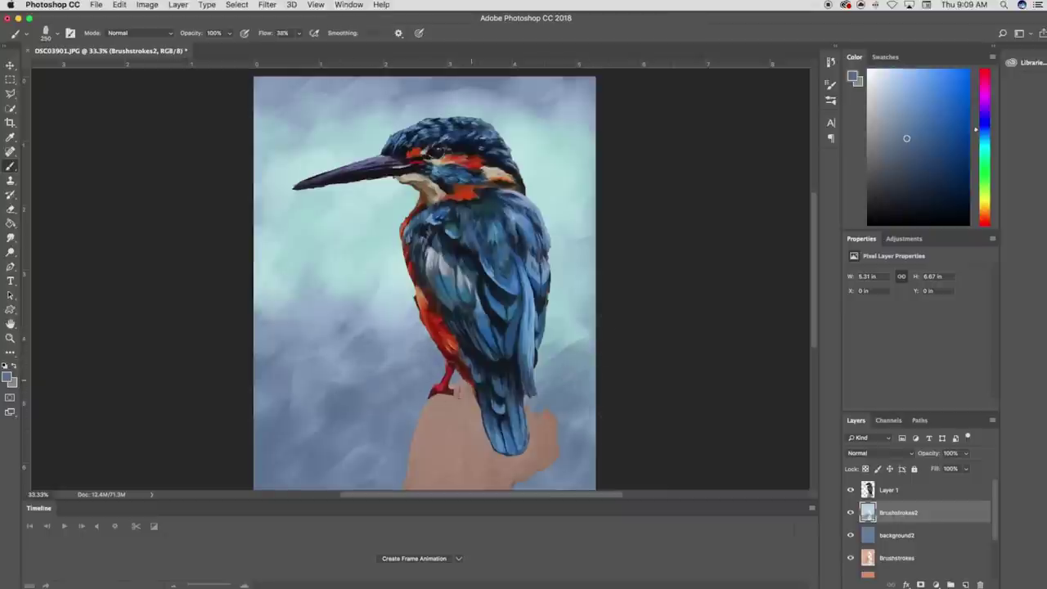
{"action": "left_click_drag", "start_coordinate": [426, 315], "coordinate": [352, 362]}
{"action": "mouse_move", "coordinate": [580, 331]}
{"action": "left_mouse_down"}
{"action": "mouse_move", "coordinate": [561, 354]}
{"action": "mouse_move", "coordinate": [577, 307]}
{"action": "left_mouse_up"}
{"action": "mouse_move", "coordinate": [521, 108]}
{"action": "left_mouse_down"}
{"action": "mouse_move", "coordinate": [573, 103]}
{"action": "mouse_move", "coordinate": [282, 96]}
{"action": "left_mouse_up"}
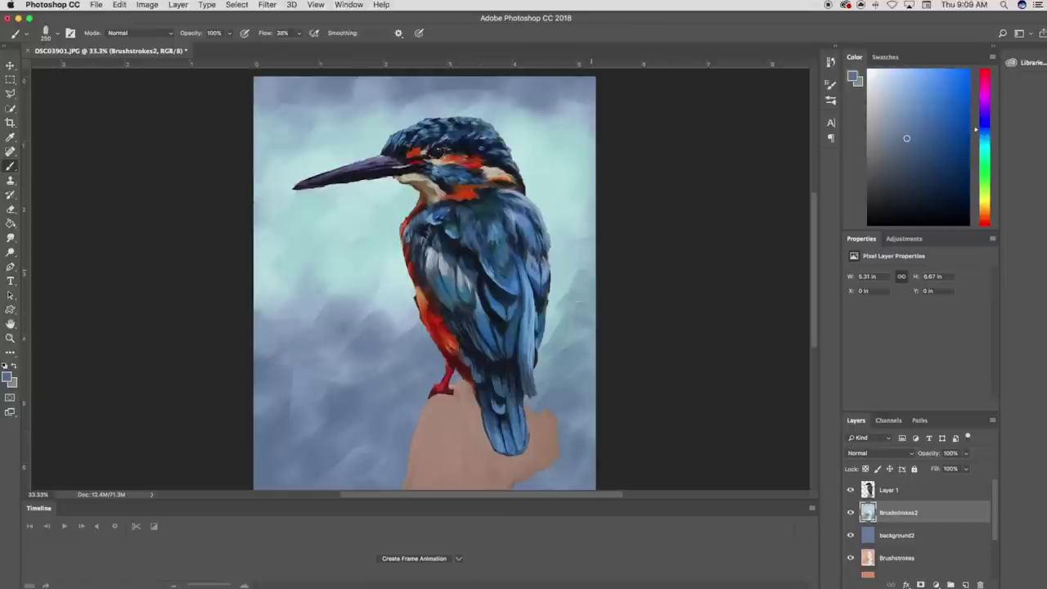
Set the brush color to the lighter blue #7b99b7 and blend it into the mint areas around the bird on Brushstrokes2
{"action": "left_click", "coordinate": [7, 377]}
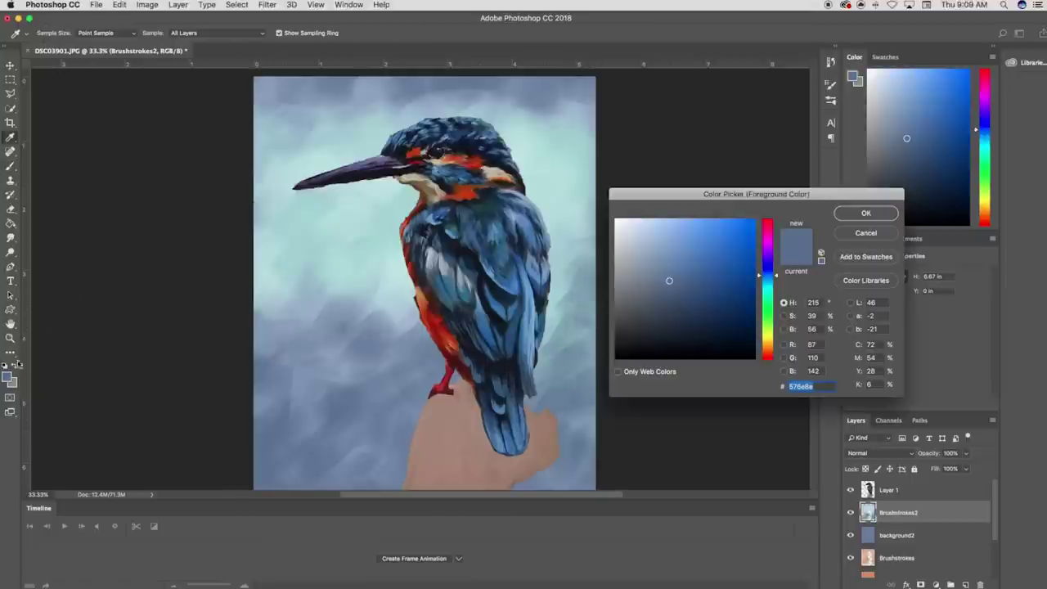
{"action": "left_click", "coordinate": [305, 304]}
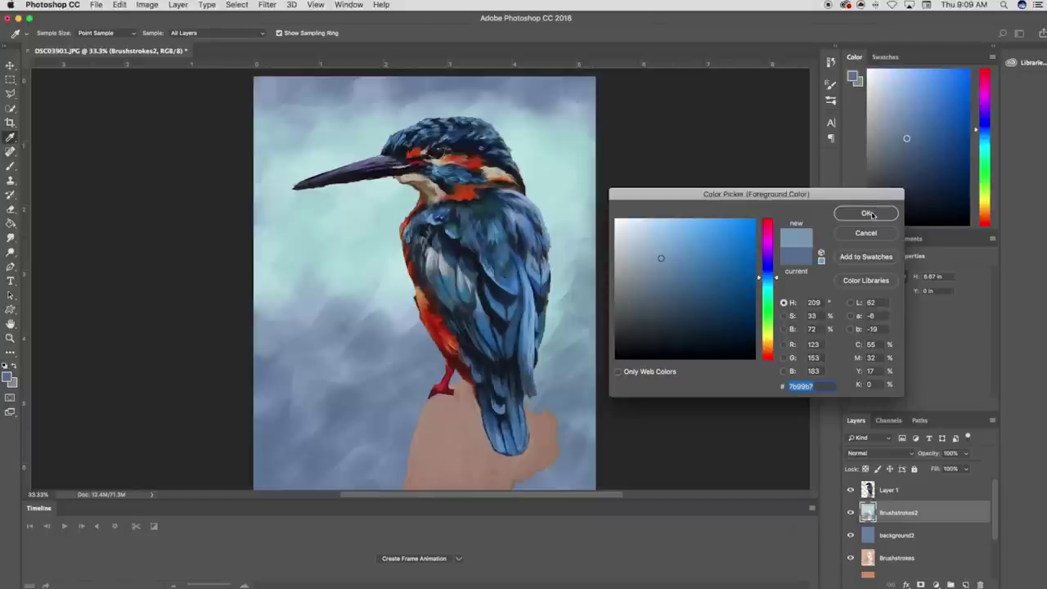
{"action": "left_click", "coordinate": [865, 212]}
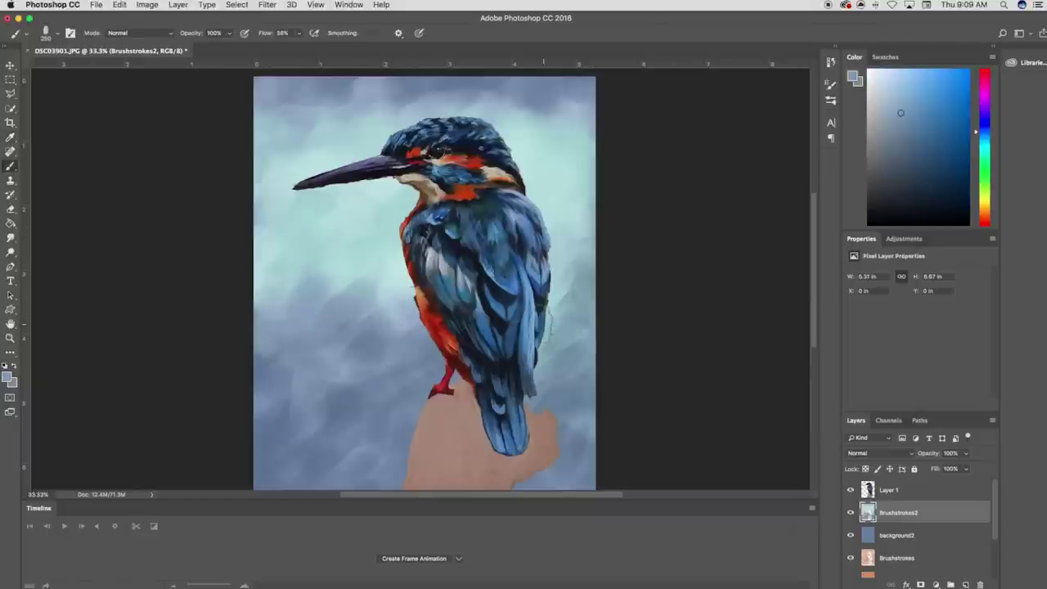
{"action": "mouse_move", "coordinate": [566, 118]}
{"action": "left_mouse_down"}
{"action": "mouse_move", "coordinate": [594, 132]}
{"action": "mouse_move", "coordinate": [520, 138]}
{"action": "mouse_move", "coordinate": [481, 111]}
{"action": "mouse_move", "coordinate": [607, 140]}
{"action": "mouse_move", "coordinate": [516, 152]}
{"action": "mouse_move", "coordinate": [581, 159]}
{"action": "mouse_move", "coordinate": [528, 160]}
{"action": "left_mouse_up"}
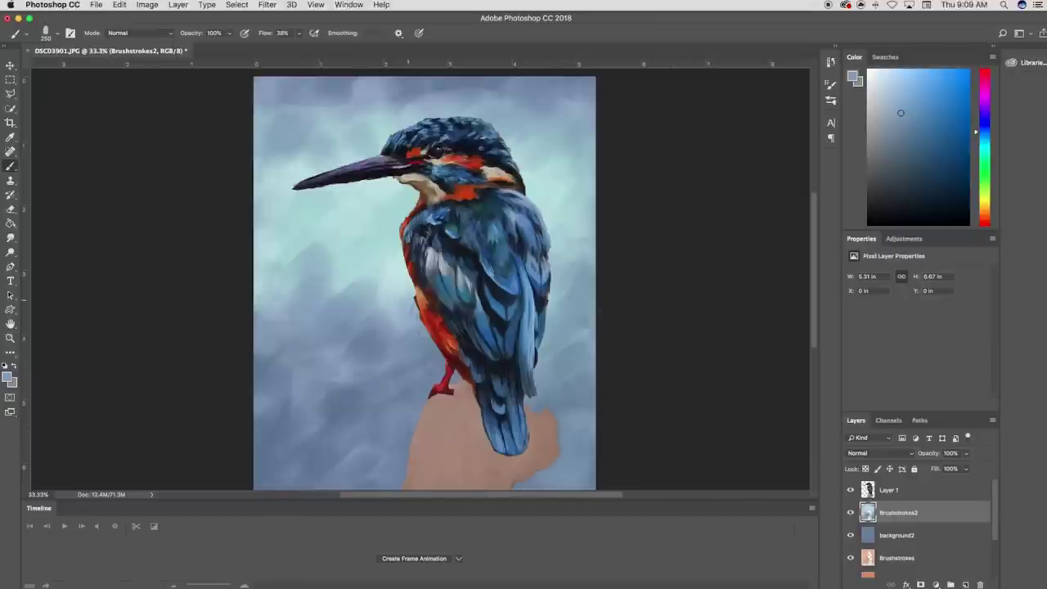
Shift the brush color to the muted teal #70a5a4 and paint a band across the background beside the bird's lower body
{"action": "left_click", "coordinate": [977, 144]}
{"action": "left_click_drag", "start_coordinate": [976, 144], "coordinate": [976, 149]}
{"action": "left_click_drag", "start_coordinate": [902, 114], "coordinate": [901, 123]}
{"action": "mouse_move", "coordinate": [283, 317]}
{"action": "left_mouse_down"}
{"action": "mouse_move", "coordinate": [314, 274]}
{"action": "mouse_move", "coordinate": [301, 265]}
{"action": "mouse_move", "coordinate": [316, 256]}
{"action": "mouse_move", "coordinate": [327, 315]}
{"action": "mouse_move", "coordinate": [399, 283]}
{"action": "mouse_move", "coordinate": [406, 324]}
{"action": "left_mouse_up"}
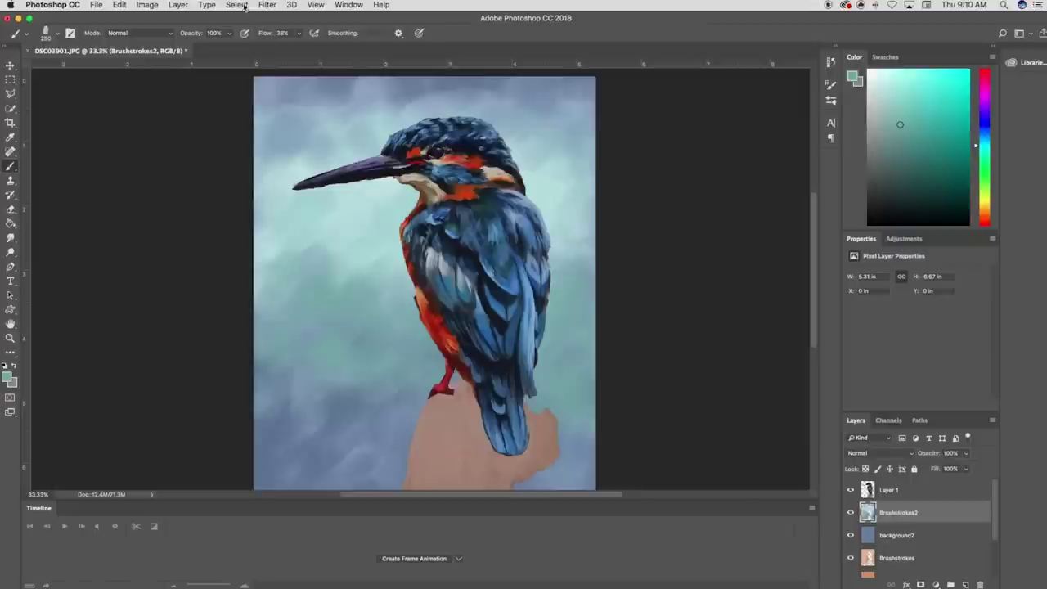
Apply a Brightness/Contrast adjustment to Brushstrokes2 with brightness 16 and contrast 0
{"action": "left_click", "coordinate": [149, 6]}
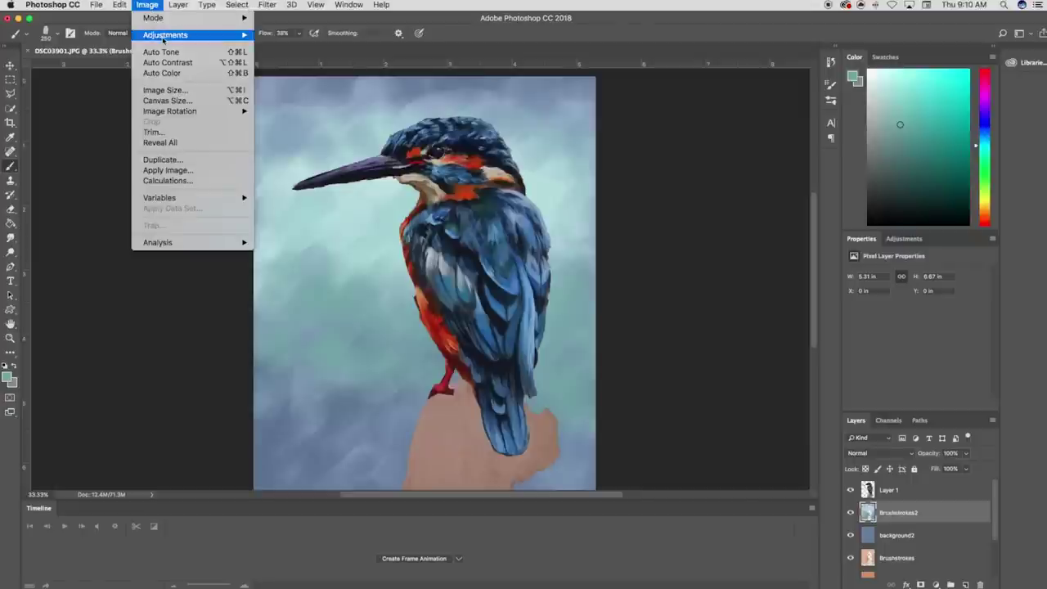
{"action": "mouse_move", "coordinate": [164, 38]}
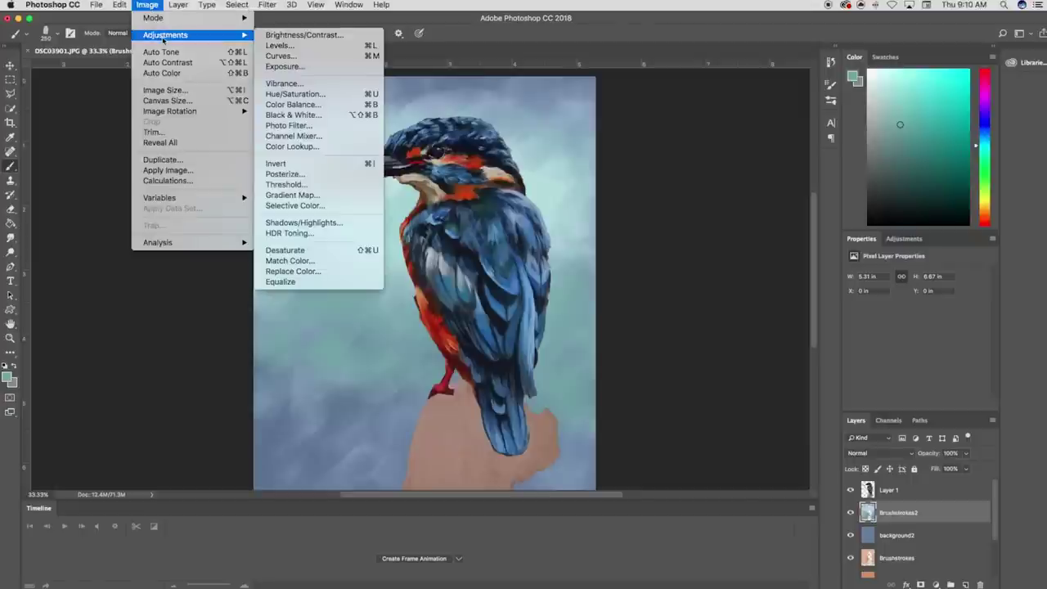
{"action": "left_click", "coordinate": [285, 37]}
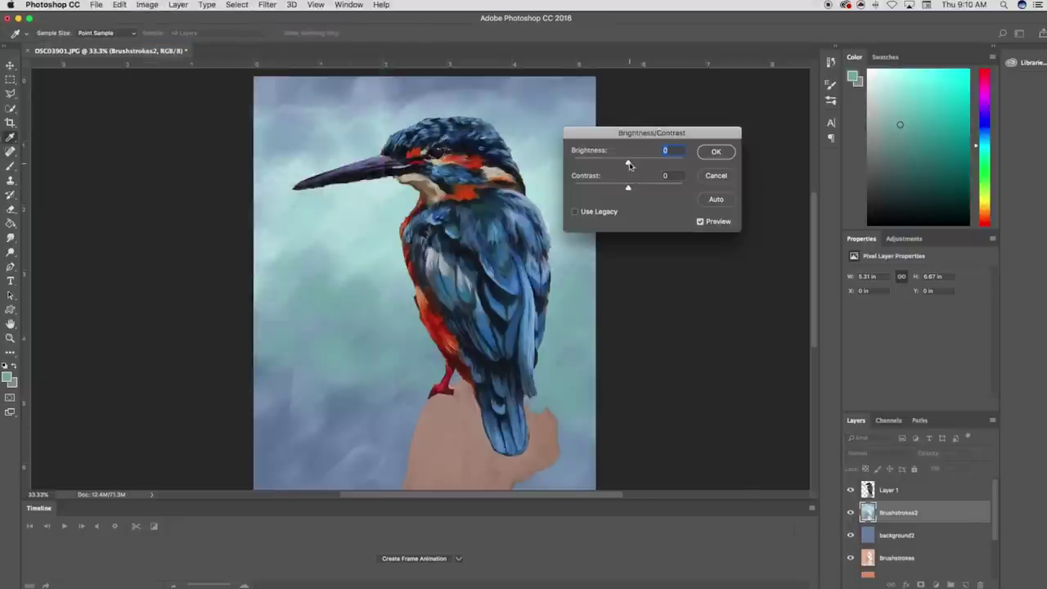
{"action": "left_click_drag", "start_coordinate": [628, 165], "coordinate": [603, 165]}
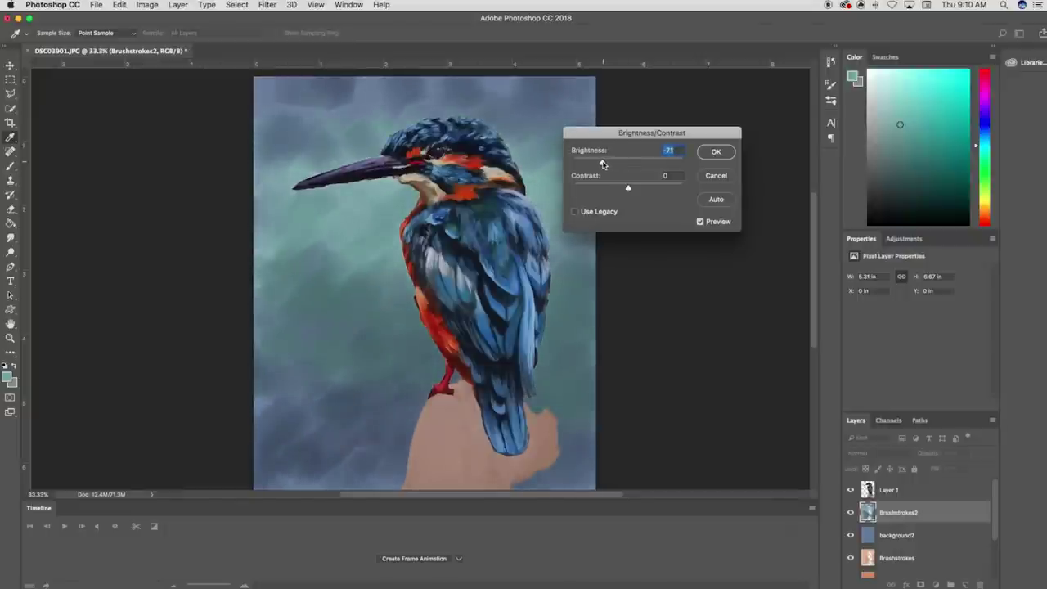
{"action": "left_click_drag", "start_coordinate": [603, 165], "coordinate": [634, 164]}
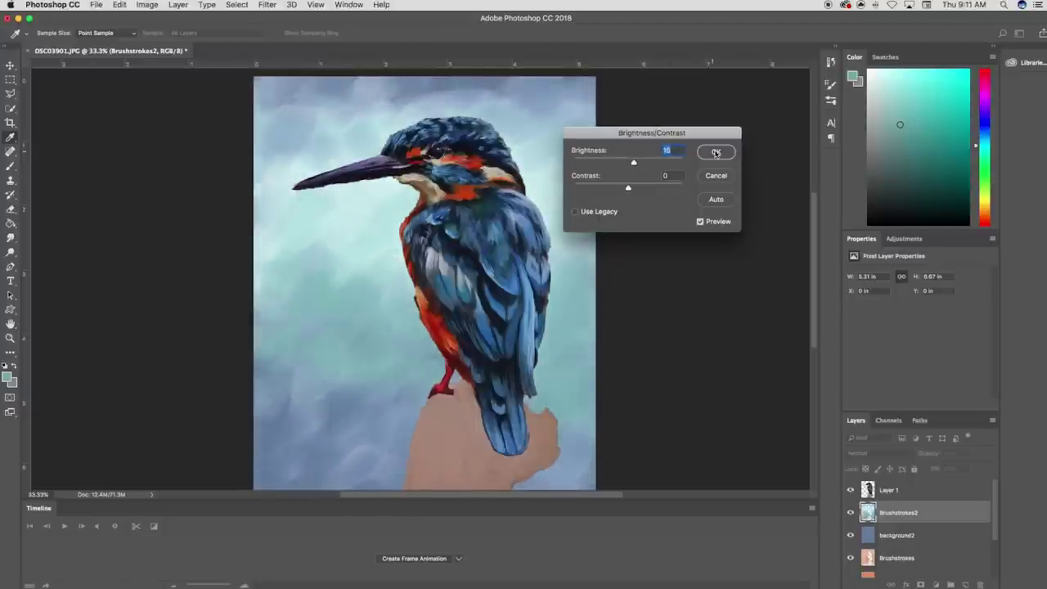
{"action": "key", "text": "Return"}
{"action": "key", "text": "b"}
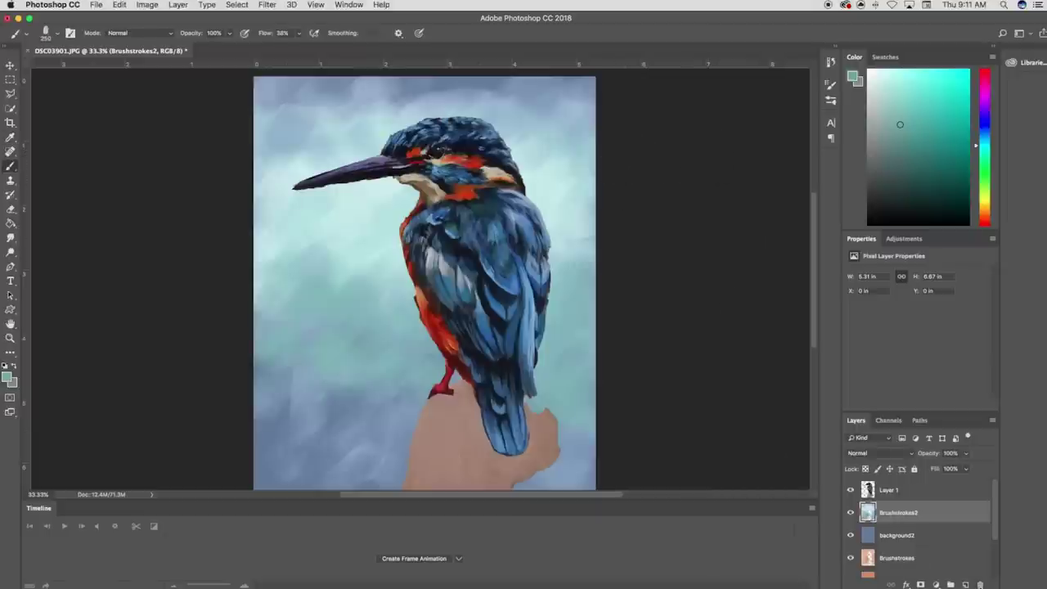
Add a new layer above Brushstrokes2 and set the foreground color to the dark gray-green #4e594c
{"action": "left_click", "coordinate": [965, 585]}
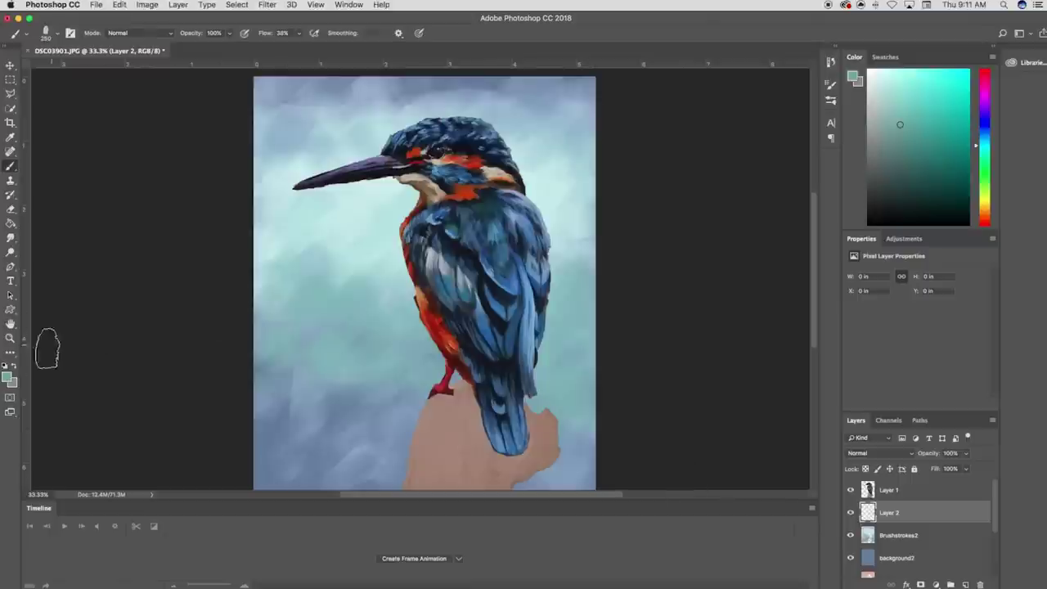
{"action": "left_click", "coordinate": [8, 376]}
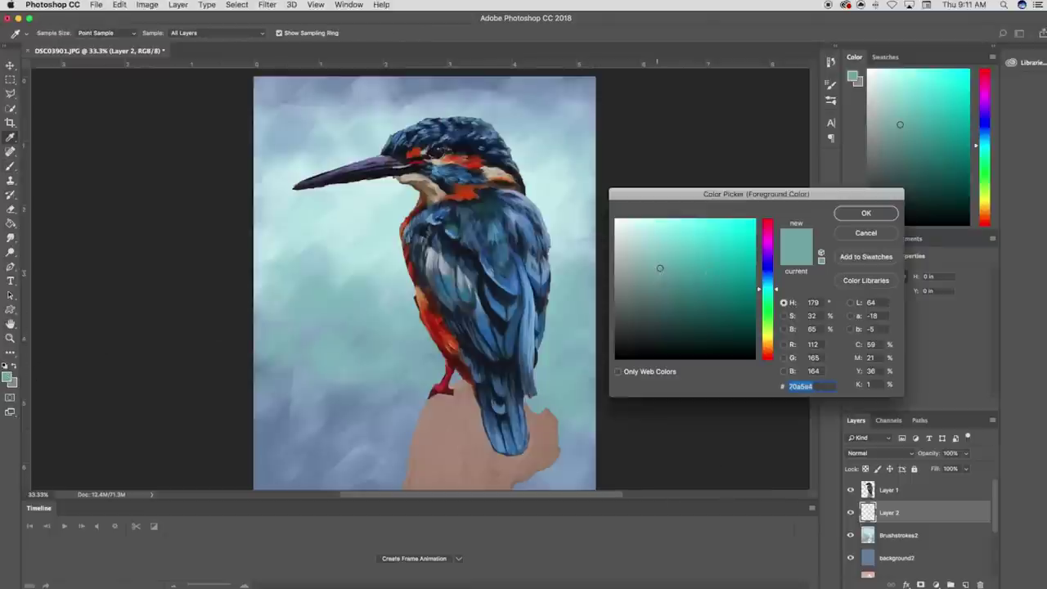
{"action": "left_click", "coordinate": [658, 270]}
{"action": "left_click_drag", "start_coordinate": [776, 289], "coordinate": [776, 318]}
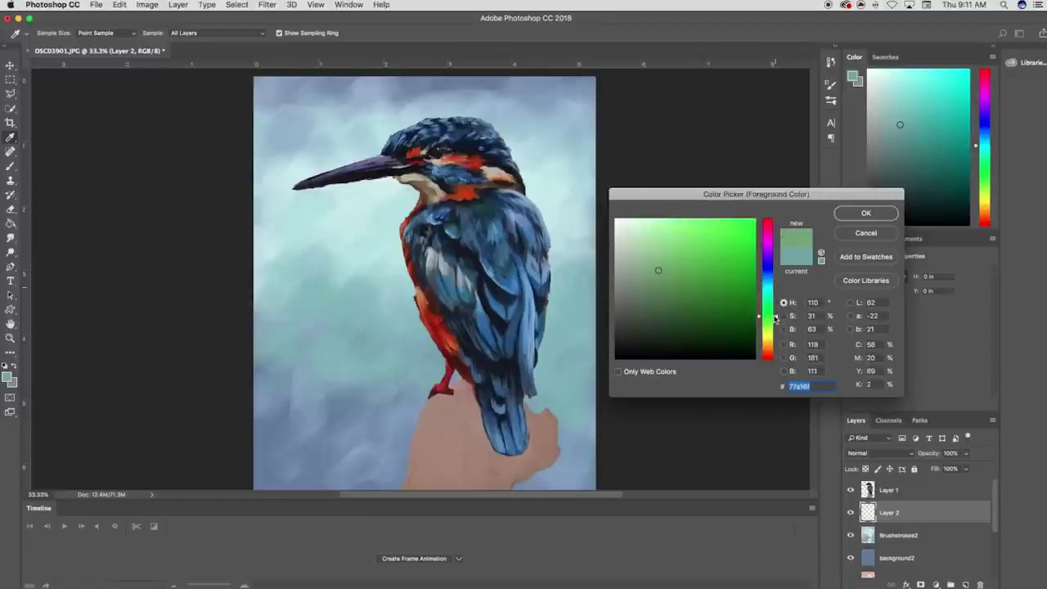
{"action": "left_click_drag", "start_coordinate": [658, 270], "coordinate": [634, 307]}
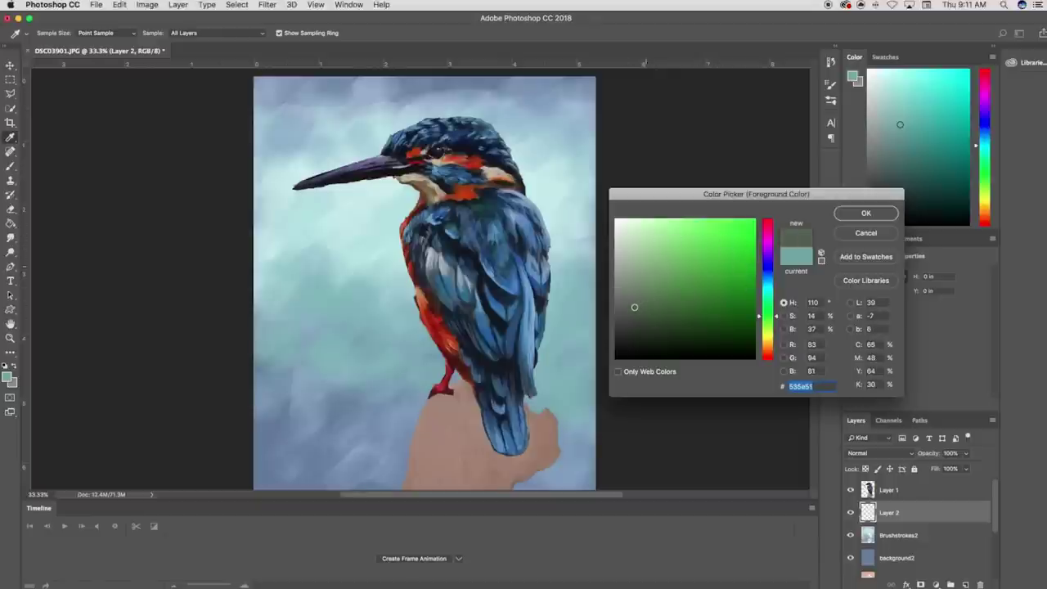
{"action": "left_click", "coordinate": [637, 308]}
{"action": "left_click_drag", "start_coordinate": [636, 308], "coordinate": [636, 310]}
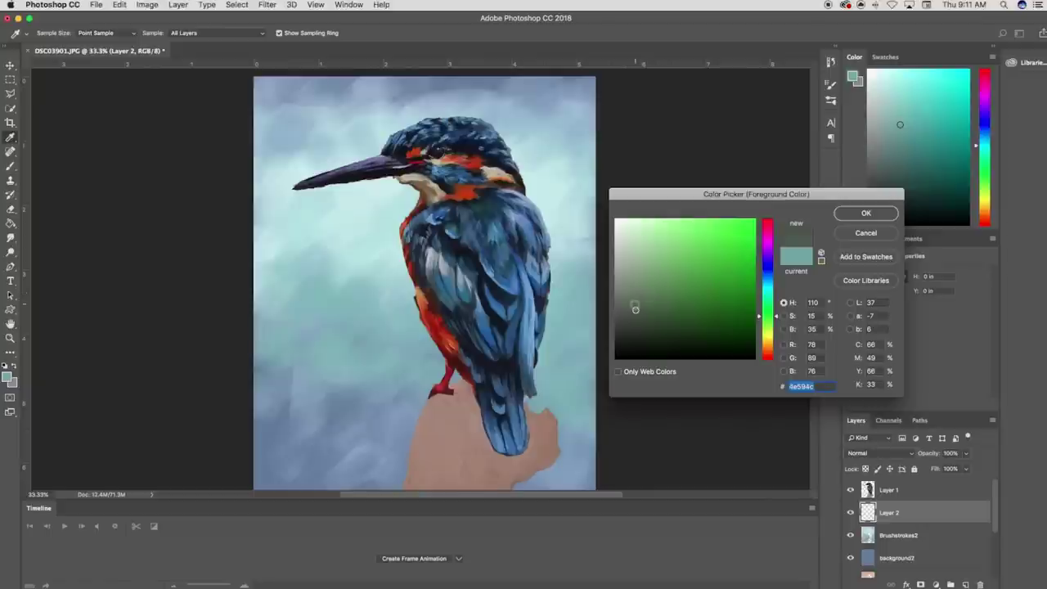
{"action": "left_click", "coordinate": [866, 214]}
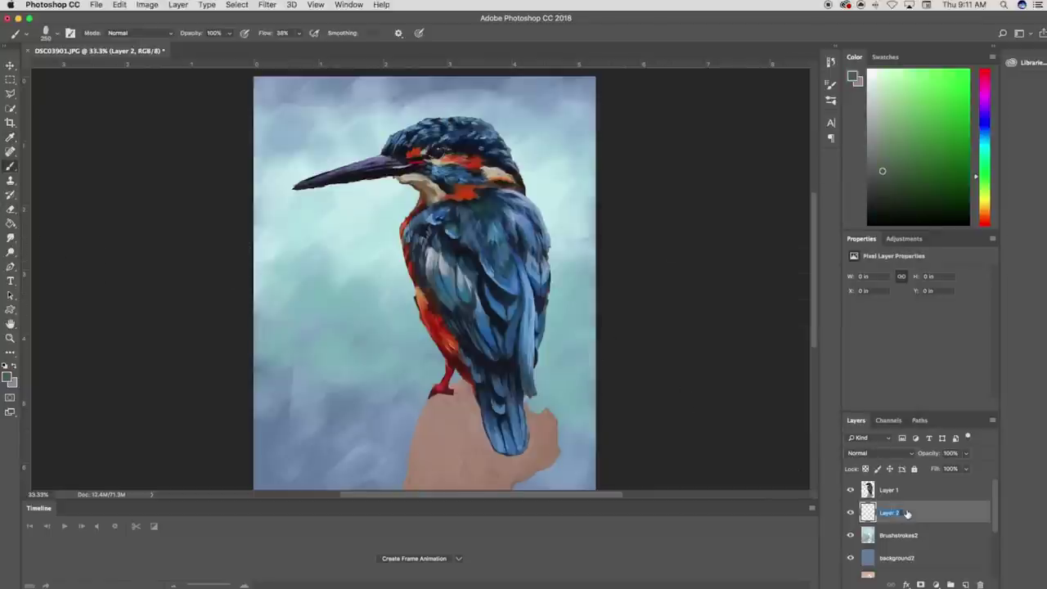
Rename the new layer background3 and fill it with the dark gray-green foreground color
{"action": "type", "text": "h"}
{"action": "key", "text": "Return"}
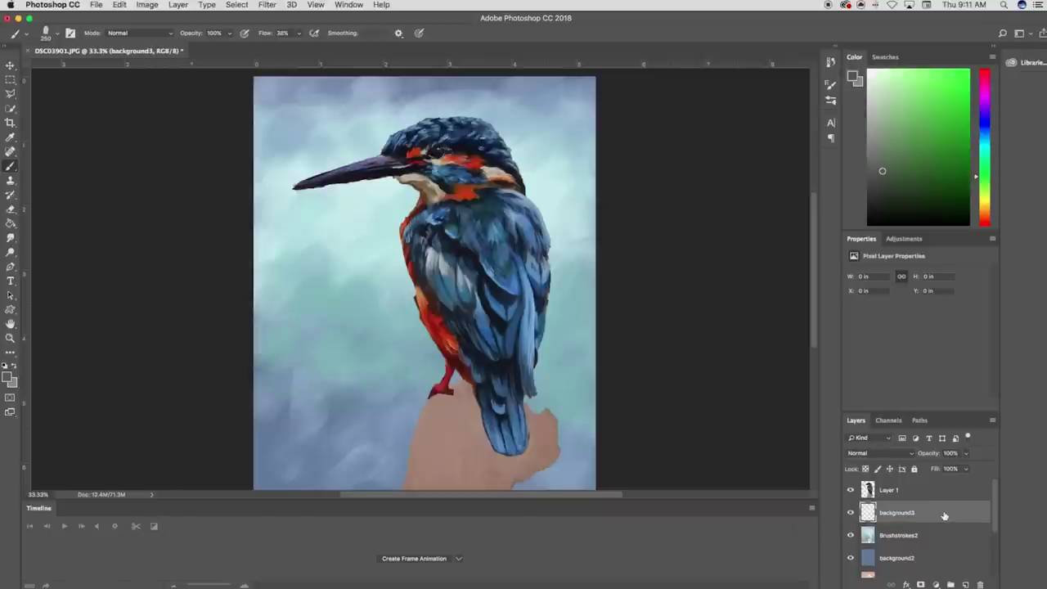
{"action": "left_click", "coordinate": [11, 224]}
{"action": "left_click", "coordinate": [306, 267]}
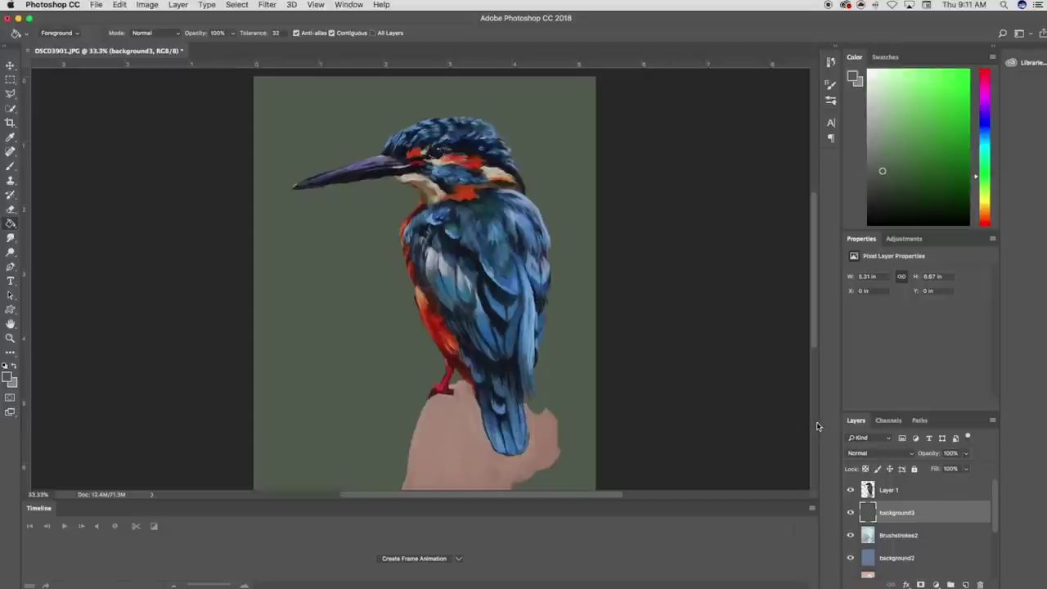
Add a new layer directly above background3 and rename it brushtrokes3
{"action": "left_click", "coordinate": [965, 584]}
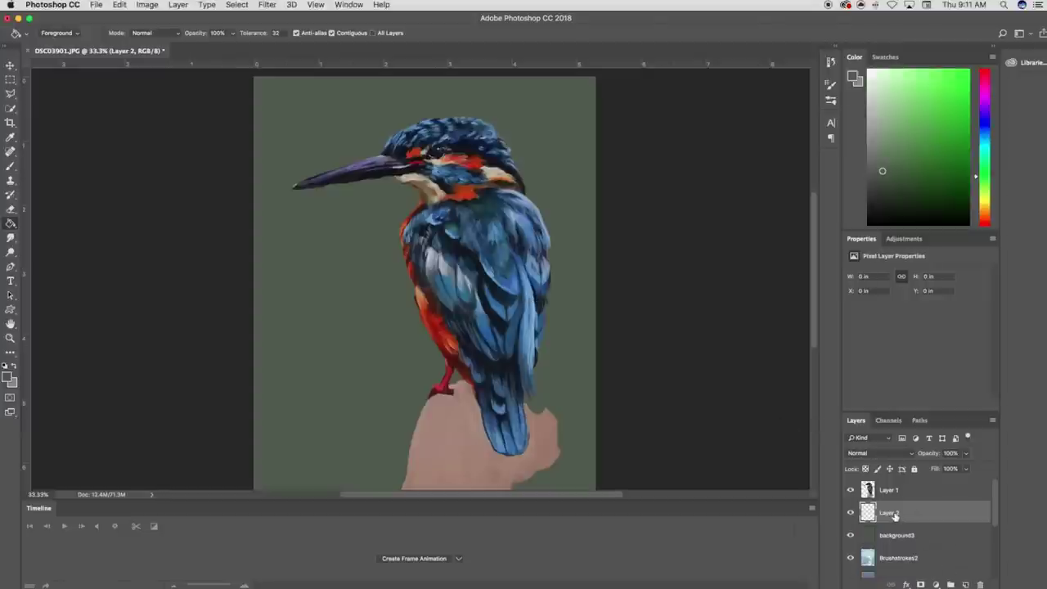
{"action": "type", "text": "p"}
{"action": "left_click", "coordinate": [891, 512]}
{"action": "key", "text": "BackSpace"}
{"action": "key", "text": "BackSpace"}
{"action": "left_click", "coordinate": [967, 520]}
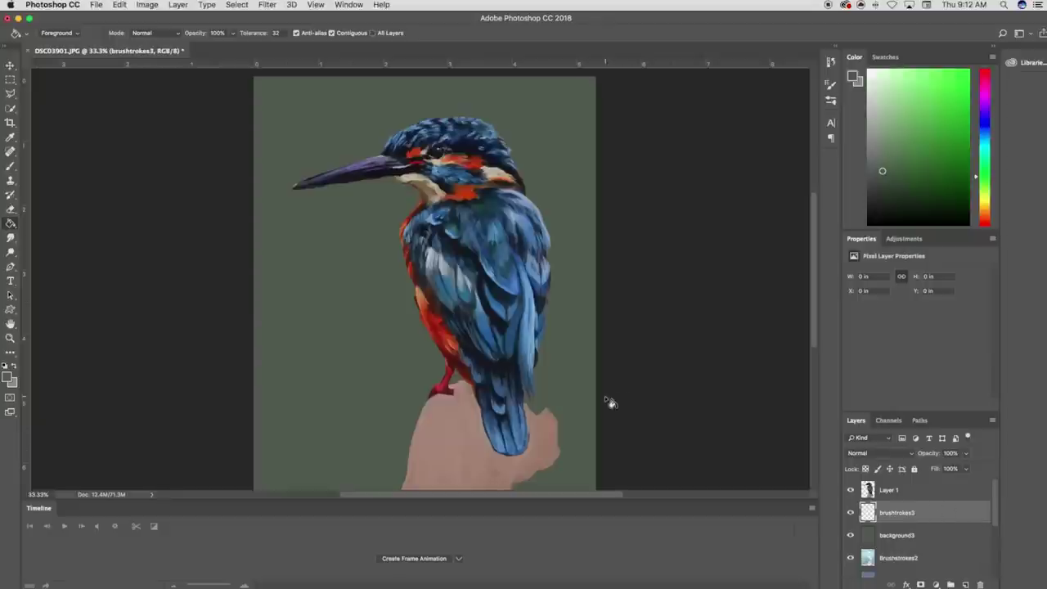
Choose darker grays and paint loose strokes on brushtrokes3 across the lower background around the perch and tail
{"action": "left_click", "coordinate": [878, 174]}
{"action": "left_click", "coordinate": [11, 166]}
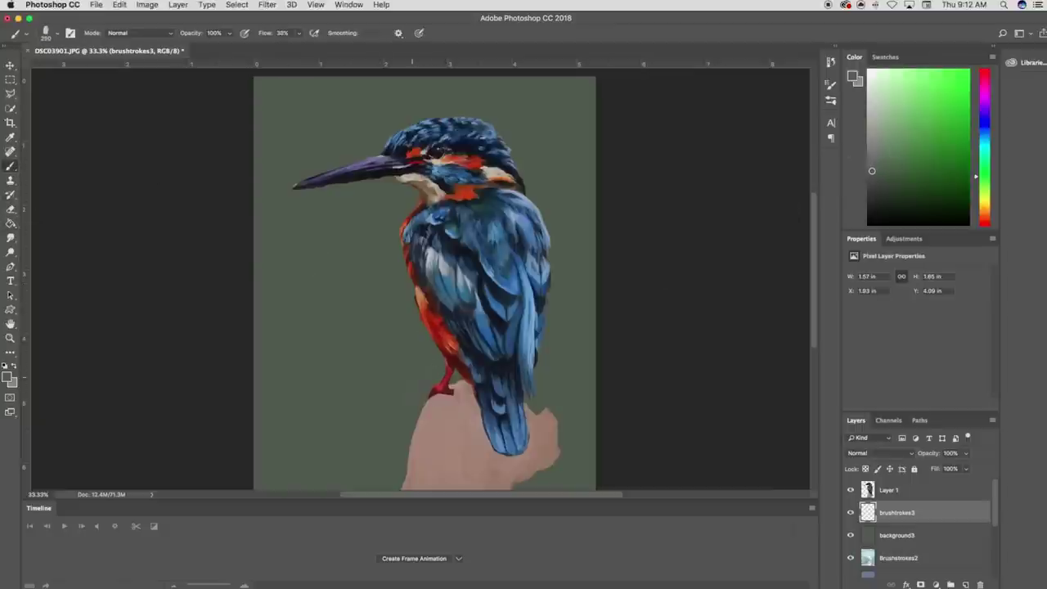
{"action": "mouse_move", "coordinate": [456, 353]}
{"action": "left_mouse_down"}
{"action": "mouse_move", "coordinate": [364, 434]}
{"action": "mouse_move", "coordinate": [360, 458]}
{"action": "mouse_move", "coordinate": [448, 397]}
{"action": "left_mouse_up"}
{"action": "left_click_drag", "start_coordinate": [549, 380], "coordinate": [568, 425]}
{"action": "left_click", "coordinate": [872, 173]}
{"action": "left_click_drag", "start_coordinate": [602, 415], "coordinate": [536, 391]}
{"action": "mouse_move", "coordinate": [553, 348]}
{"action": "left_mouse_down"}
{"action": "mouse_move", "coordinate": [583, 378]}
{"action": "mouse_move", "coordinate": [569, 441]}
{"action": "left_mouse_up"}
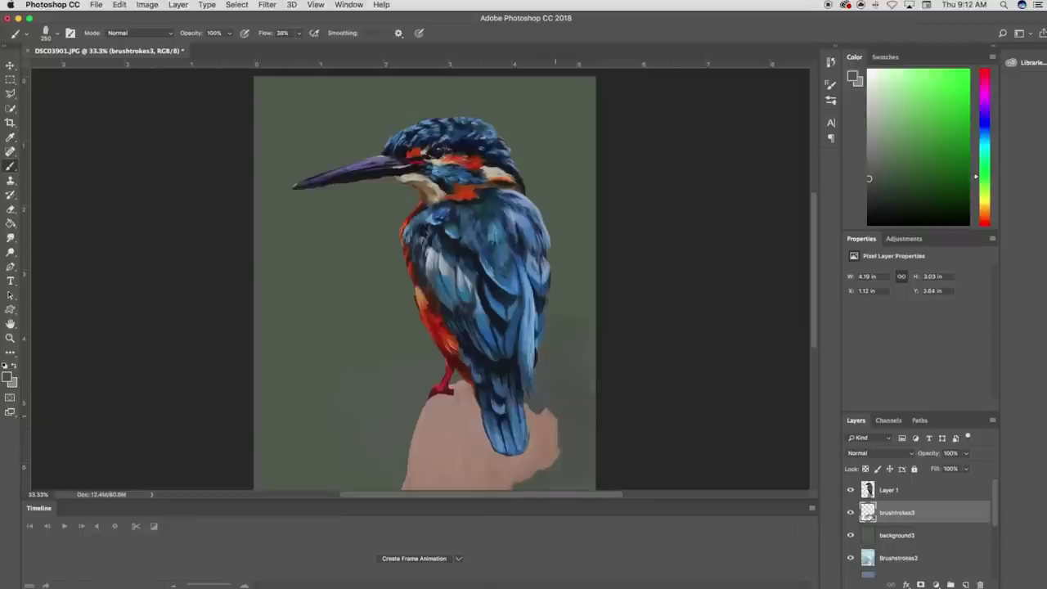
{"action": "mouse_move", "coordinate": [363, 414]}
{"action": "left_mouse_down"}
{"action": "mouse_move", "coordinate": [367, 477]}
{"action": "mouse_move", "coordinate": [338, 476]}
{"action": "mouse_move", "coordinate": [311, 395]}
{"action": "mouse_move", "coordinate": [347, 351]}
{"action": "mouse_move", "coordinate": [405, 319]}
{"action": "mouse_move", "coordinate": [376, 359]}
{"action": "mouse_move", "coordinate": [275, 393]}
{"action": "mouse_move", "coordinate": [268, 356]}
{"action": "mouse_move", "coordinate": [321, 315]}
{"action": "mouse_move", "coordinate": [306, 316]}
{"action": "mouse_move", "coordinate": [301, 468]}
{"action": "mouse_move", "coordinate": [252, 459]}
{"action": "mouse_move", "coordinate": [284, 431]}
{"action": "mouse_move", "coordinate": [310, 369]}
{"action": "mouse_move", "coordinate": [419, 317]}
{"action": "mouse_move", "coordinate": [501, 336]}
{"action": "mouse_move", "coordinate": [564, 300]}
{"action": "mouse_move", "coordinate": [601, 272]}
{"action": "mouse_move", "coordinate": [577, 281]}
{"action": "mouse_move", "coordinate": [556, 238]}
{"action": "mouse_move", "coordinate": [578, 226]}
{"action": "mouse_move", "coordinate": [566, 289]}
{"action": "left_mouse_up"}
Lighten the brush color to a mid gray-green and paint soft strokes around the bird's head, beak and back on brushtrokes3
{"action": "left_click_drag", "start_coordinate": [870, 177], "coordinate": [878, 150]}
{"action": "mouse_move", "coordinate": [574, 227]}
{"action": "left_mouse_down"}
{"action": "mouse_move", "coordinate": [564, 245]}
{"action": "mouse_move", "coordinate": [556, 213]}
{"action": "mouse_move", "coordinate": [589, 218]}
{"action": "mouse_move", "coordinate": [576, 282]}
{"action": "left_mouse_up"}
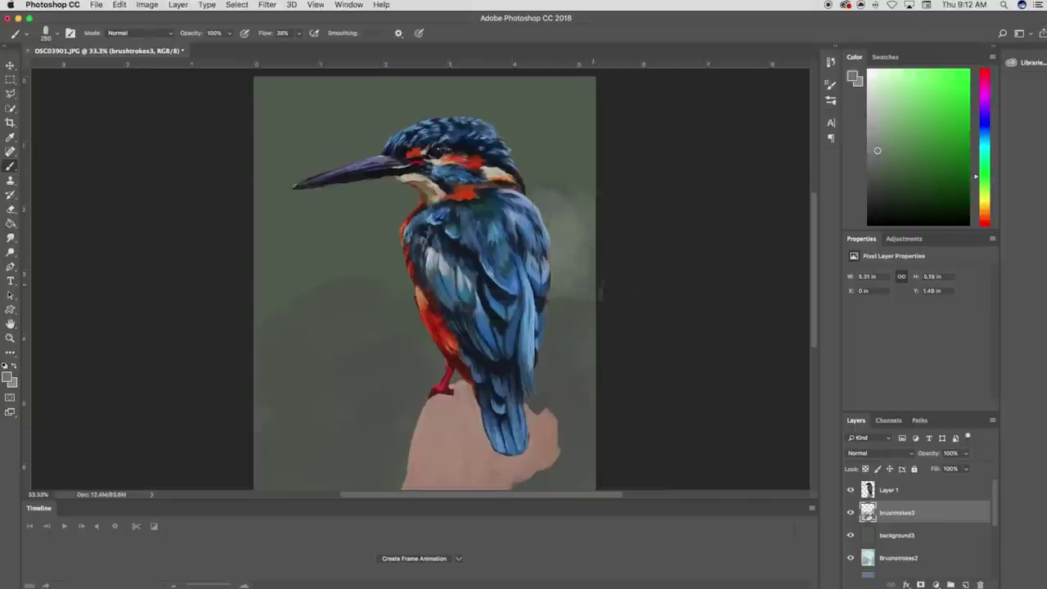
{"action": "mouse_move", "coordinate": [555, 200]}
{"action": "left_mouse_down"}
{"action": "mouse_move", "coordinate": [573, 159]}
{"action": "mouse_move", "coordinate": [536, 135]}
{"action": "mouse_move", "coordinate": [506, 151]}
{"action": "mouse_move", "coordinate": [585, 114]}
{"action": "left_mouse_up"}
{"action": "mouse_move", "coordinate": [414, 250]}
{"action": "left_mouse_down"}
{"action": "mouse_move", "coordinate": [364, 182]}
{"action": "mouse_move", "coordinate": [360, 221]}
{"action": "mouse_move", "coordinate": [381, 311]}
{"action": "mouse_move", "coordinate": [316, 279]}
{"action": "mouse_move", "coordinate": [356, 184]}
{"action": "mouse_move", "coordinate": [372, 172]}
{"action": "mouse_move", "coordinate": [290, 237]}
{"action": "mouse_move", "coordinate": [307, 159]}
{"action": "mouse_move", "coordinate": [324, 210]}
{"action": "mouse_move", "coordinate": [274, 299]}
{"action": "mouse_move", "coordinate": [413, 313]}
{"action": "mouse_move", "coordinate": [307, 319]}
{"action": "mouse_move", "coordinate": [247, 342]}
{"action": "left_mouse_up"}
{"action": "left_click_drag", "start_coordinate": [420, 326], "coordinate": [395, 336]}
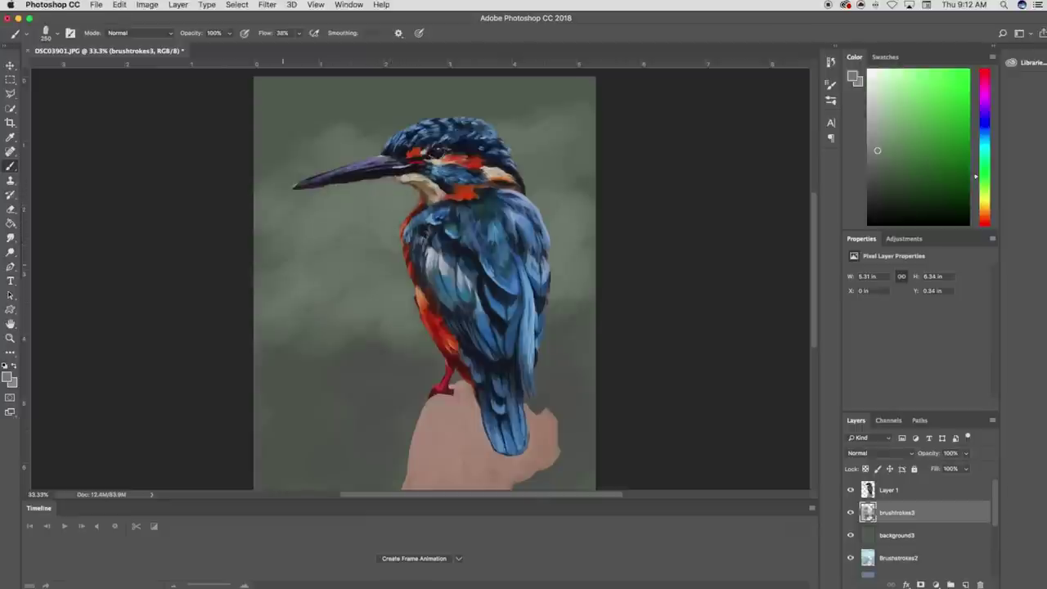
{"action": "mouse_move", "coordinate": [350, 351]}
{"action": "left_mouse_down"}
{"action": "mouse_move", "coordinate": [409, 354]}
{"action": "mouse_move", "coordinate": [416, 385]}
{"action": "mouse_move", "coordinate": [262, 390]}
{"action": "left_mouse_up"}
{"action": "mouse_move", "coordinate": [553, 356]}
{"action": "left_mouse_down"}
{"action": "mouse_move", "coordinate": [571, 317]}
{"action": "mouse_move", "coordinate": [565, 369]}
{"action": "left_mouse_up"}
{"action": "mouse_move", "coordinate": [569, 172]}
{"action": "left_mouse_down"}
{"action": "mouse_move", "coordinate": [586, 185]}
{"action": "mouse_move", "coordinate": [506, 110]}
{"action": "mouse_move", "coordinate": [603, 92]}
{"action": "mouse_move", "coordinate": [488, 97]}
{"action": "mouse_move", "coordinate": [443, 121]}
{"action": "mouse_move", "coordinate": [324, 115]}
{"action": "mouse_move", "coordinate": [284, 145]}
{"action": "left_mouse_up"}
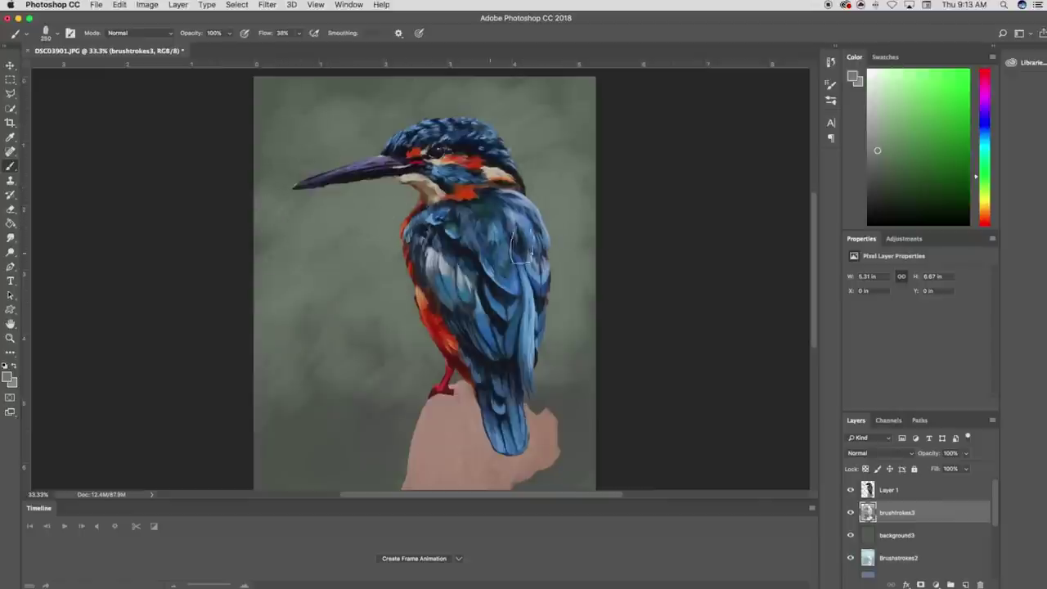
Lighten the brush color slightly and paint soft gray-green strokes on brushtrokes3 around the bird's head, beak, breast and tail
{"action": "left_click_drag", "start_coordinate": [876, 151], "coordinate": [876, 137]}
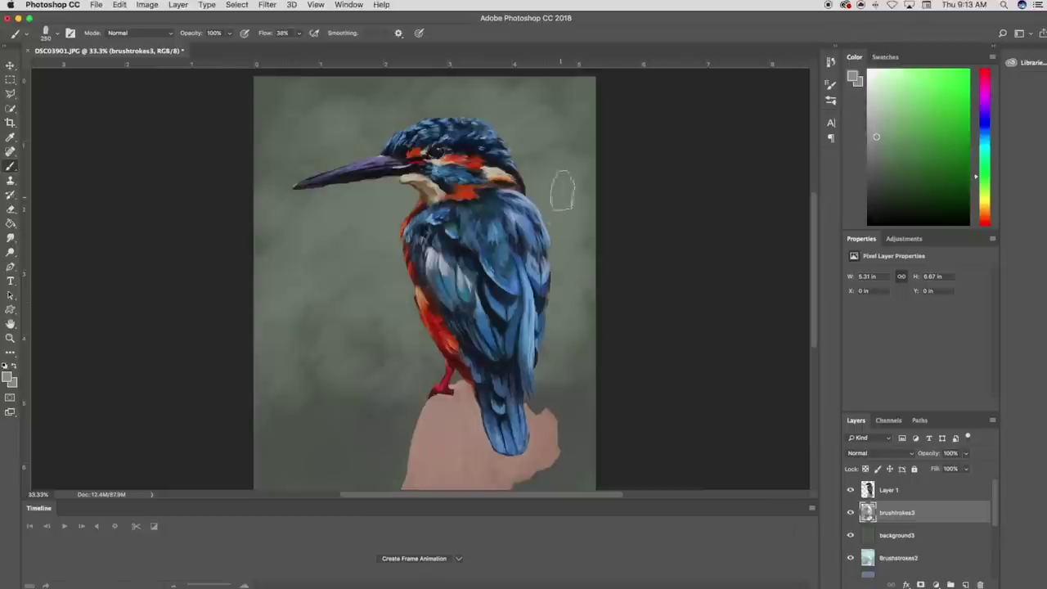
{"action": "mouse_move", "coordinate": [545, 175]}
{"action": "left_mouse_down"}
{"action": "mouse_move", "coordinate": [573, 190]}
{"action": "mouse_move", "coordinate": [558, 171]}
{"action": "mouse_move", "coordinate": [532, 188]}
{"action": "left_mouse_up"}
{"action": "mouse_move", "coordinate": [378, 155]}
{"action": "left_mouse_down"}
{"action": "mouse_move", "coordinate": [348, 149]}
{"action": "mouse_move", "coordinate": [315, 176]}
{"action": "mouse_move", "coordinate": [343, 205]}
{"action": "mouse_move", "coordinate": [402, 217]}
{"action": "mouse_move", "coordinate": [364, 225]}
{"action": "mouse_move", "coordinate": [335, 150]}
{"action": "mouse_move", "coordinate": [279, 172]}
{"action": "mouse_move", "coordinate": [274, 217]}
{"action": "mouse_move", "coordinate": [298, 225]}
{"action": "mouse_move", "coordinate": [341, 137]}
{"action": "mouse_move", "coordinate": [360, 151]}
{"action": "left_mouse_up"}
{"action": "mouse_move", "coordinate": [401, 263]}
{"action": "left_mouse_down"}
{"action": "mouse_move", "coordinate": [373, 250]}
{"action": "mouse_move", "coordinate": [322, 253]}
{"action": "mouse_move", "coordinate": [409, 299]}
{"action": "mouse_move", "coordinate": [562, 266]}
{"action": "mouse_move", "coordinate": [577, 244]}
{"action": "mouse_move", "coordinate": [568, 126]}
{"action": "mouse_move", "coordinate": [576, 164]}
{"action": "left_mouse_up"}
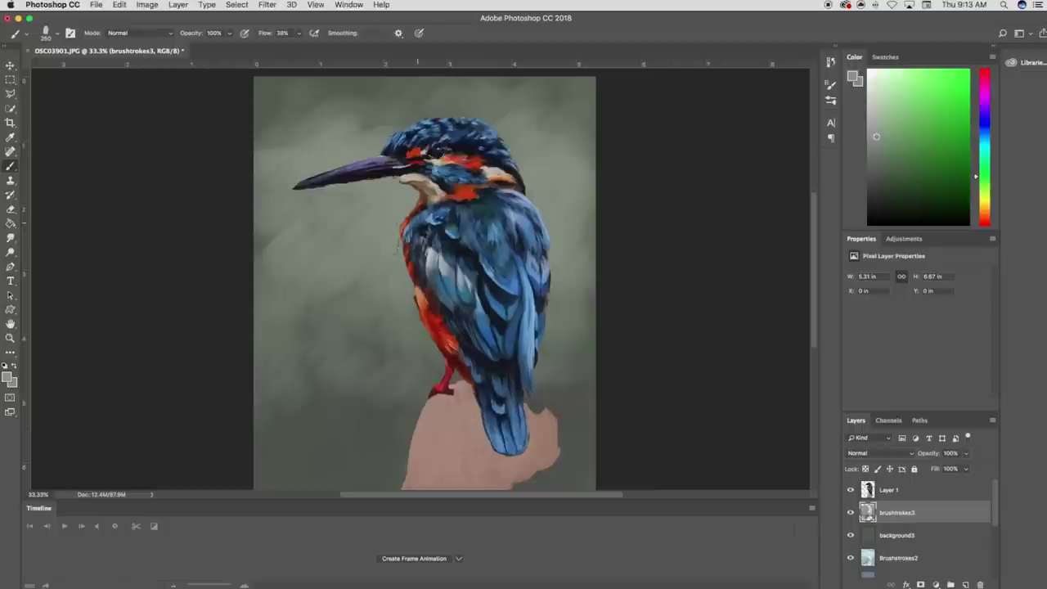
{"action": "left_click_drag", "start_coordinate": [304, 238], "coordinate": [265, 289]}
{"action": "mouse_move", "coordinate": [391, 313]}
{"action": "left_mouse_down"}
{"action": "mouse_move", "coordinate": [311, 322]}
{"action": "mouse_move", "coordinate": [326, 365]}
{"action": "mouse_move", "coordinate": [408, 332]}
{"action": "mouse_move", "coordinate": [425, 395]}
{"action": "mouse_move", "coordinate": [295, 409]}
{"action": "mouse_move", "coordinate": [335, 437]}
{"action": "left_mouse_up"}
{"action": "mouse_move", "coordinate": [544, 398]}
{"action": "left_mouse_down"}
{"action": "mouse_move", "coordinate": [563, 357]}
{"action": "mouse_move", "coordinate": [584, 398]}
{"action": "mouse_move", "coordinate": [565, 417]}
{"action": "mouse_move", "coordinate": [529, 424]}
{"action": "left_mouse_up"}
{"action": "mouse_move", "coordinate": [461, 377]}
{"action": "left_mouse_down"}
{"action": "mouse_move", "coordinate": [419, 360]}
{"action": "mouse_move", "coordinate": [352, 360]}
{"action": "mouse_move", "coordinate": [267, 437]}
{"action": "mouse_move", "coordinate": [316, 440]}
{"action": "mouse_move", "coordinate": [414, 401]}
{"action": "mouse_move", "coordinate": [429, 354]}
{"action": "left_mouse_up"}
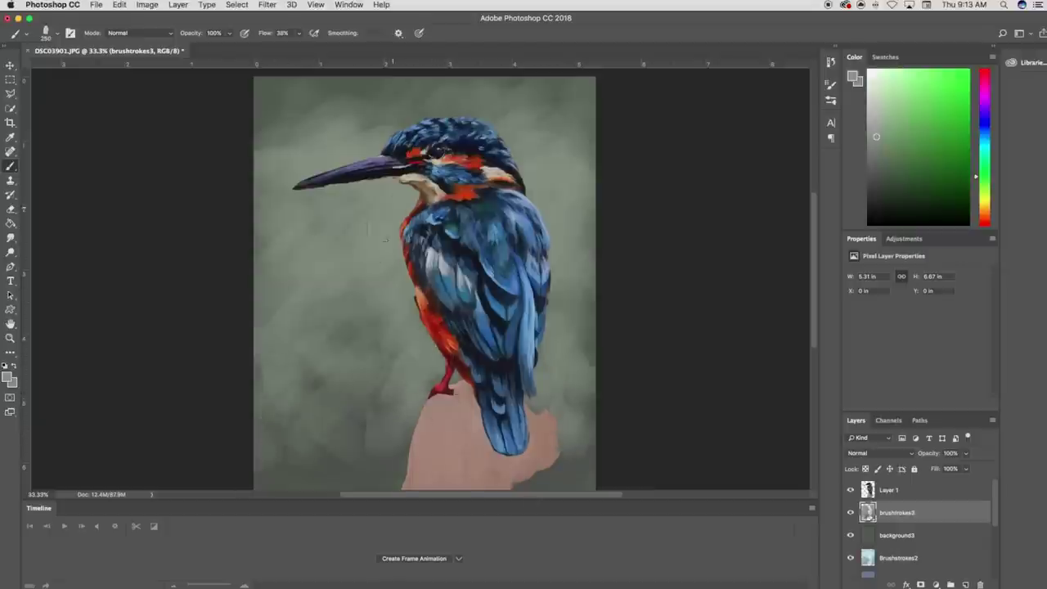
{"action": "left_click_drag", "start_coordinate": [330, 122], "coordinate": [331, 157]}
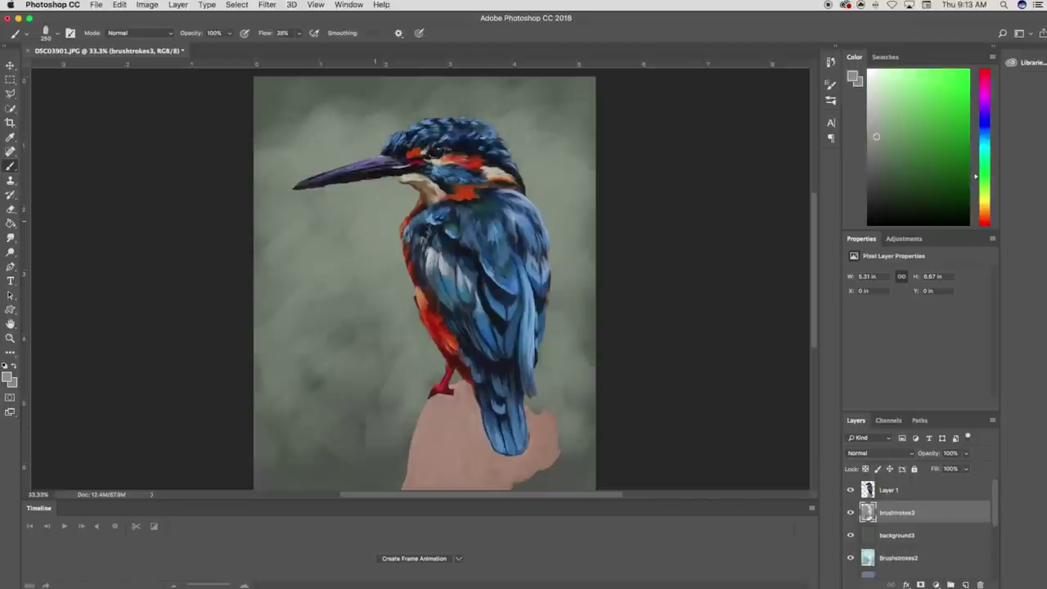
{"action": "left_click_drag", "start_coordinate": [358, 283], "coordinate": [405, 311]}
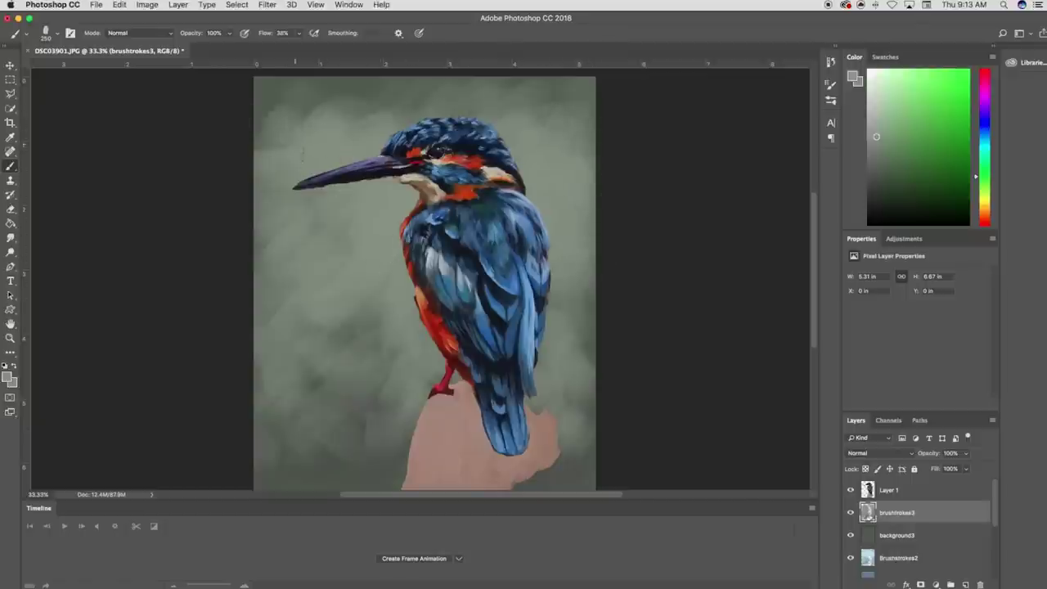
{"action": "left_click_drag", "start_coordinate": [378, 311], "coordinate": [302, 262]}
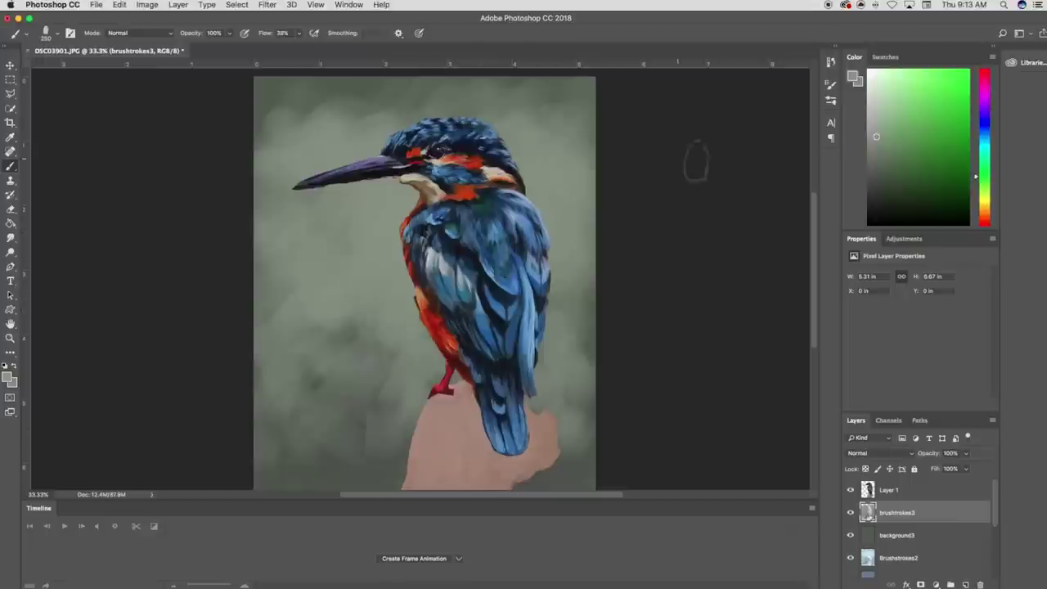
Choose a still lighter gray-green and paint highlight strokes behind the bird's neck, below the beak and along its back
{"action": "left_click", "coordinate": [876, 124]}
{"action": "mouse_move", "coordinate": [543, 182]}
{"action": "left_mouse_down"}
{"action": "mouse_move", "coordinate": [531, 189]}
{"action": "mouse_move", "coordinate": [555, 198]}
{"action": "mouse_move", "coordinate": [565, 221]}
{"action": "mouse_move", "coordinate": [548, 245]}
{"action": "left_mouse_up"}
{"action": "mouse_move", "coordinate": [459, 188]}
{"action": "left_mouse_down"}
{"action": "mouse_move", "coordinate": [384, 209]}
{"action": "mouse_move", "coordinate": [351, 168]}
{"action": "mouse_move", "coordinate": [307, 168]}
{"action": "mouse_move", "coordinate": [295, 192]}
{"action": "mouse_move", "coordinate": [335, 213]}
{"action": "mouse_move", "coordinate": [286, 212]}
{"action": "mouse_move", "coordinate": [380, 217]}
{"action": "mouse_move", "coordinate": [393, 241]}
{"action": "mouse_move", "coordinate": [303, 270]}
{"action": "mouse_move", "coordinate": [258, 201]}
{"action": "mouse_move", "coordinate": [295, 162]}
{"action": "mouse_move", "coordinate": [236, 274]}
{"action": "mouse_move", "coordinate": [321, 256]}
{"action": "left_mouse_up"}
{"action": "left_click_drag", "start_coordinate": [395, 267], "coordinate": [505, 228]}
{"action": "mouse_move", "coordinate": [524, 145]}
{"action": "left_mouse_down"}
{"action": "mouse_move", "coordinate": [558, 139]}
{"action": "mouse_move", "coordinate": [564, 257]}
{"action": "left_mouse_up"}
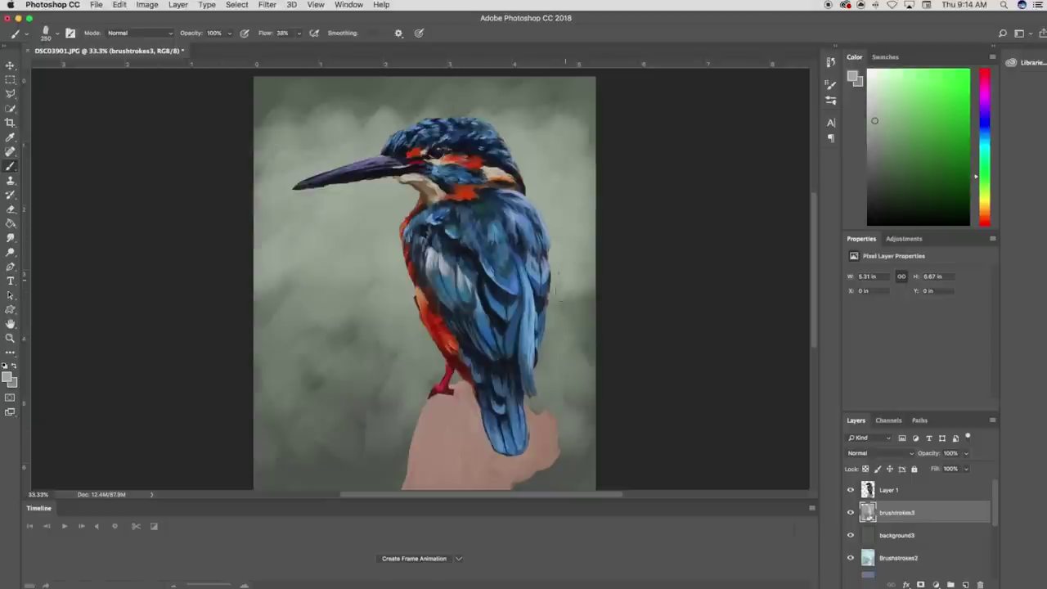
Sample a dark gray-green from the lower background, darken it further, and paint shadow strokes beside the perch below the bird's feet
{"action": "left_click", "coordinate": [12, 380]}
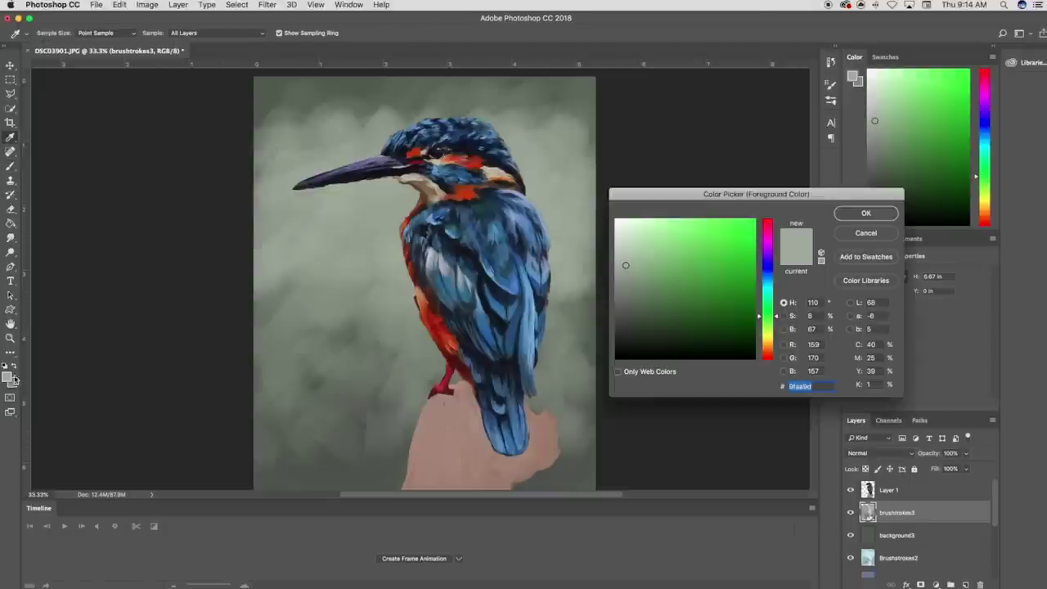
{"action": "left_click", "coordinate": [344, 461]}
{"action": "left_click", "coordinate": [869, 214]}
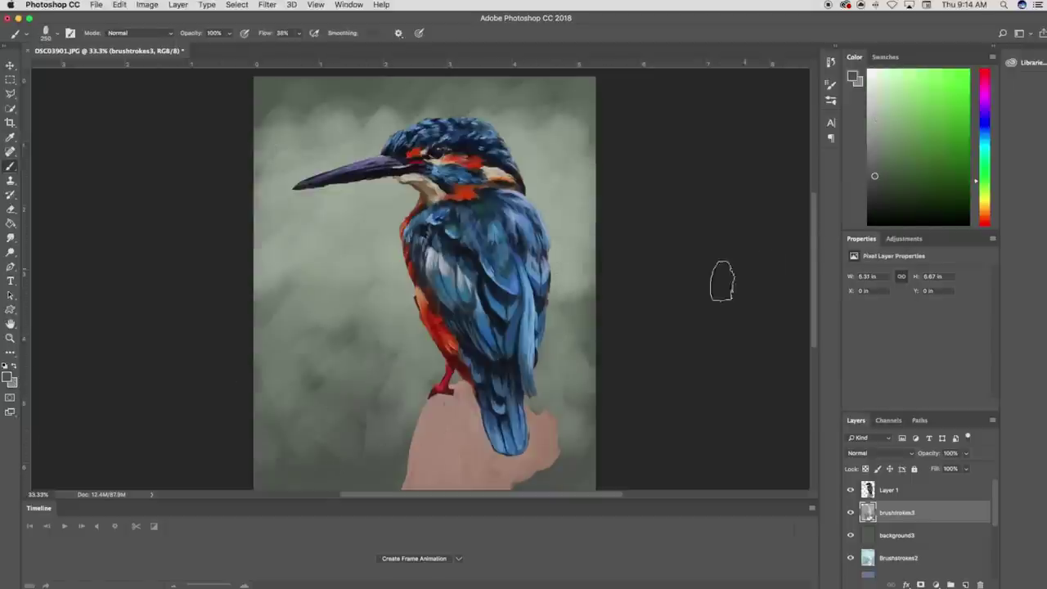
{"action": "left_click_drag", "start_coordinate": [393, 426], "coordinate": [345, 453]}
{"action": "left_click_drag", "start_coordinate": [875, 176], "coordinate": [874, 185]}
{"action": "left_click_drag", "start_coordinate": [402, 439], "coordinate": [420, 383]}
{"action": "left_click_drag", "start_coordinate": [365, 448], "coordinate": [381, 427]}
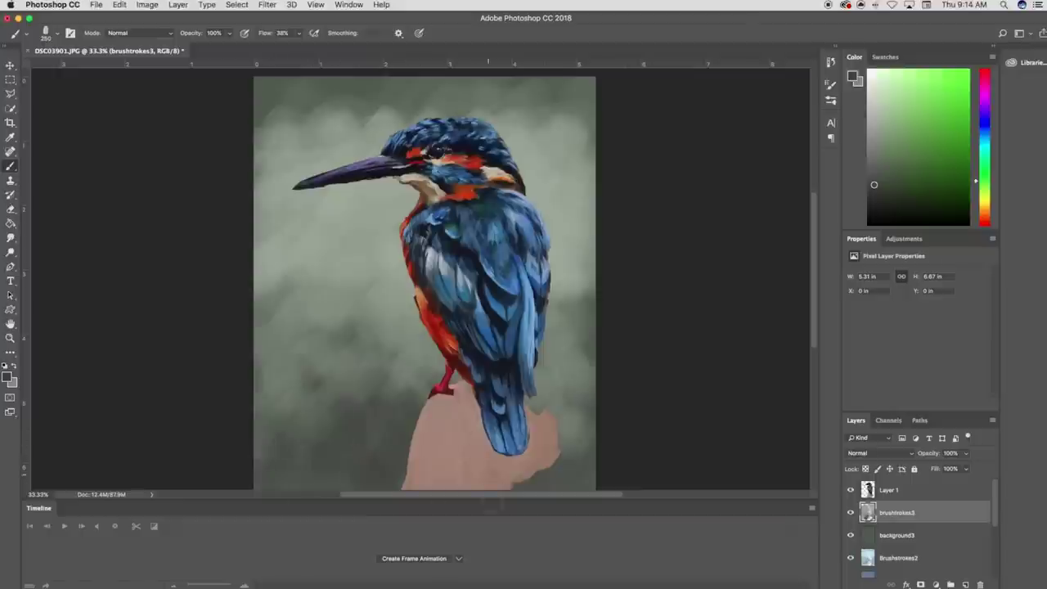
Paint more dark strokes around the tail and perch, at the lower canvas edges, and across the background above the bird's head
{"action": "mouse_move", "coordinate": [553, 474]}
{"action": "left_mouse_down"}
{"action": "mouse_move", "coordinate": [566, 416]}
{"action": "mouse_move", "coordinate": [553, 383]}
{"action": "left_mouse_up"}
{"action": "left_click_drag", "start_coordinate": [358, 381], "coordinate": [419, 377]}
{"action": "left_click", "coordinate": [265, 415]}
{"action": "left_click", "coordinate": [583, 375]}
{"action": "left_click_drag", "start_coordinate": [574, 104], "coordinate": [524, 103]}
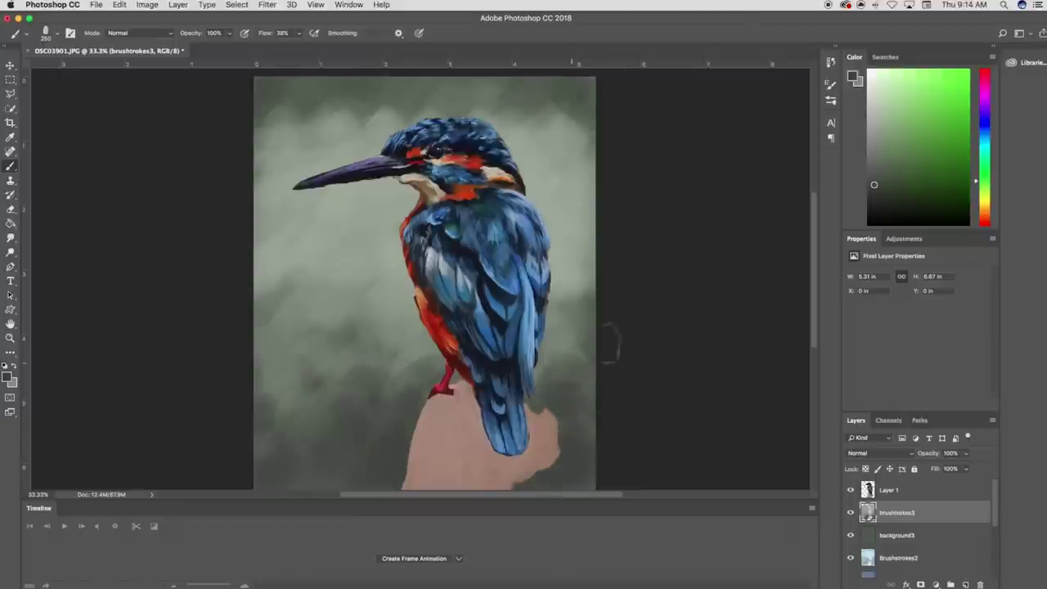
{"action": "left_click", "coordinate": [554, 355]}
{"action": "left_click", "coordinate": [416, 358]}
Shift the dark brush color to a cooler blue-green and paint strokes around the perch, the tail and the upper corner behind the head
{"action": "left_click", "coordinate": [372, 381], "text": "alt"}
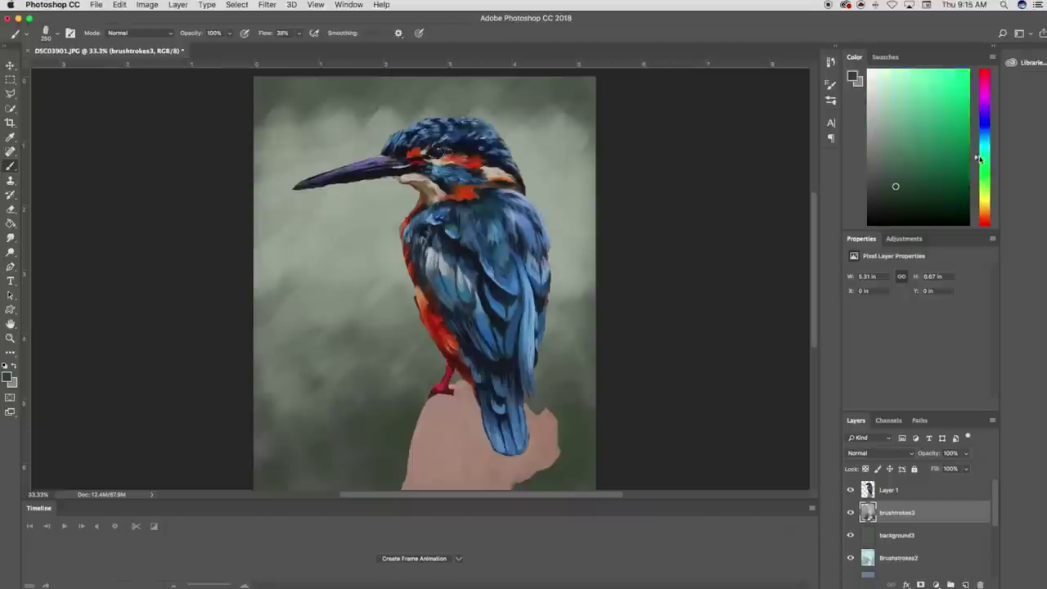
{"action": "left_click_drag", "start_coordinate": [976, 181], "coordinate": [978, 157]}
{"action": "left_click_drag", "start_coordinate": [557, 425], "coordinate": [562, 373]}
{"action": "left_click_drag", "start_coordinate": [413, 364], "coordinate": [290, 390]}
{"action": "left_click_drag", "start_coordinate": [564, 135], "coordinate": [583, 89]}
Sample a light gray-green from the background and blend strokes over the darker areas near the feet, beside the tail and above the head
{"action": "left_click", "coordinate": [852, 76]}
{"action": "left_click", "coordinate": [325, 273]}
{"action": "key", "text": "Return"}
{"action": "mouse_move", "coordinate": [370, 343]}
{"action": "left_mouse_down"}
{"action": "mouse_move", "coordinate": [306, 386]}
{"action": "mouse_move", "coordinate": [277, 385]}
{"action": "left_mouse_up"}
{"action": "left_click_drag", "start_coordinate": [570, 380], "coordinate": [573, 307]}
{"action": "mouse_move", "coordinate": [569, 129]}
{"action": "left_mouse_down"}
{"action": "mouse_move", "coordinate": [499, 106]}
{"action": "mouse_move", "coordinate": [409, 111]}
{"action": "left_mouse_up"}
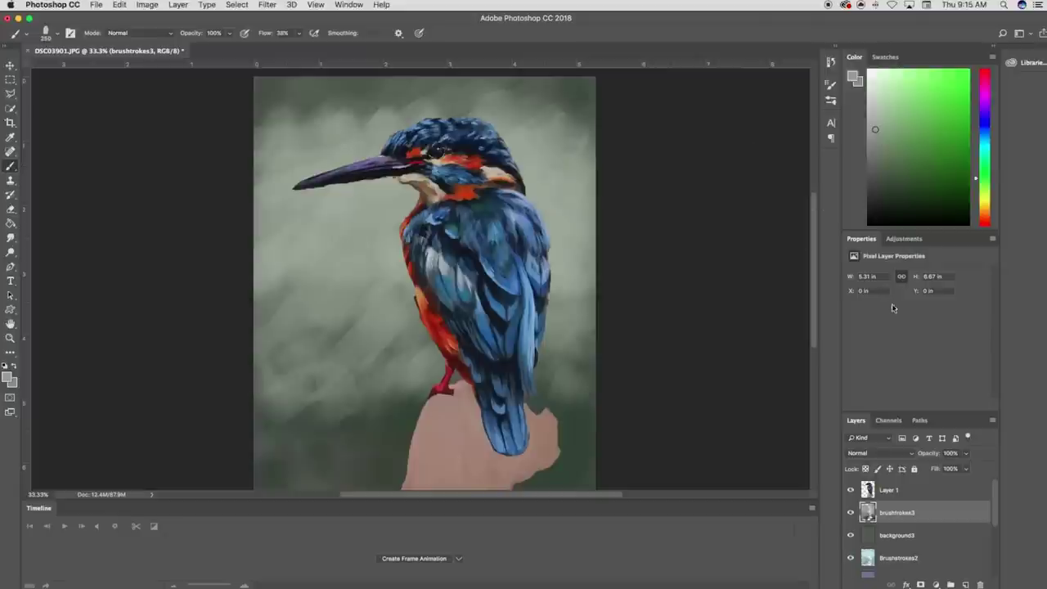
Hide brushtrokes3 and background3 to compare with the blue background, and show both layers again
{"action": "left_click", "coordinate": [851, 513]}
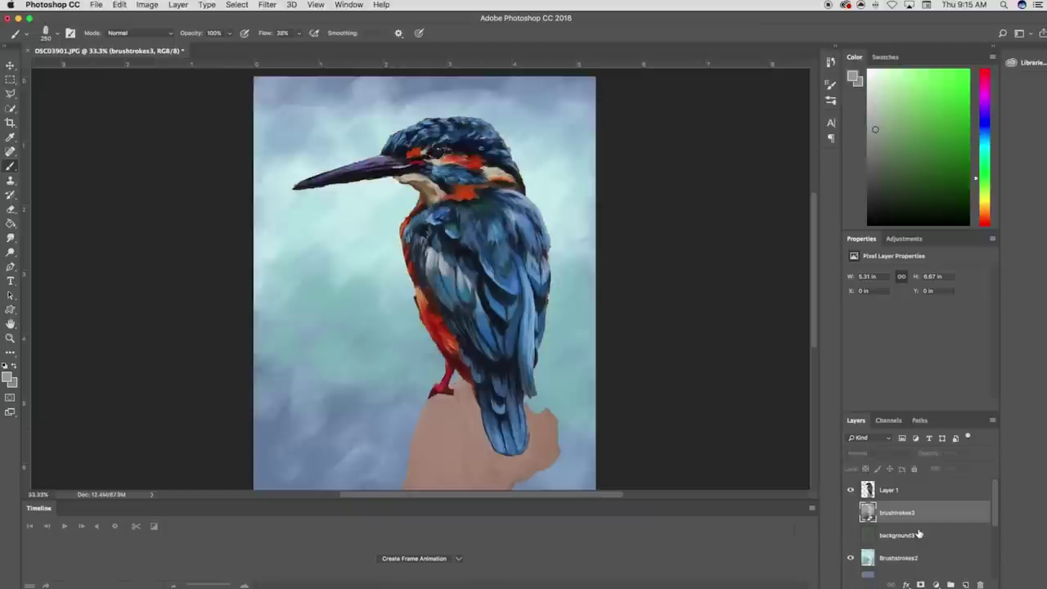
{"action": "scroll", "coordinate": [909, 532], "scroll_direction": "down", "scroll_amount": 3}
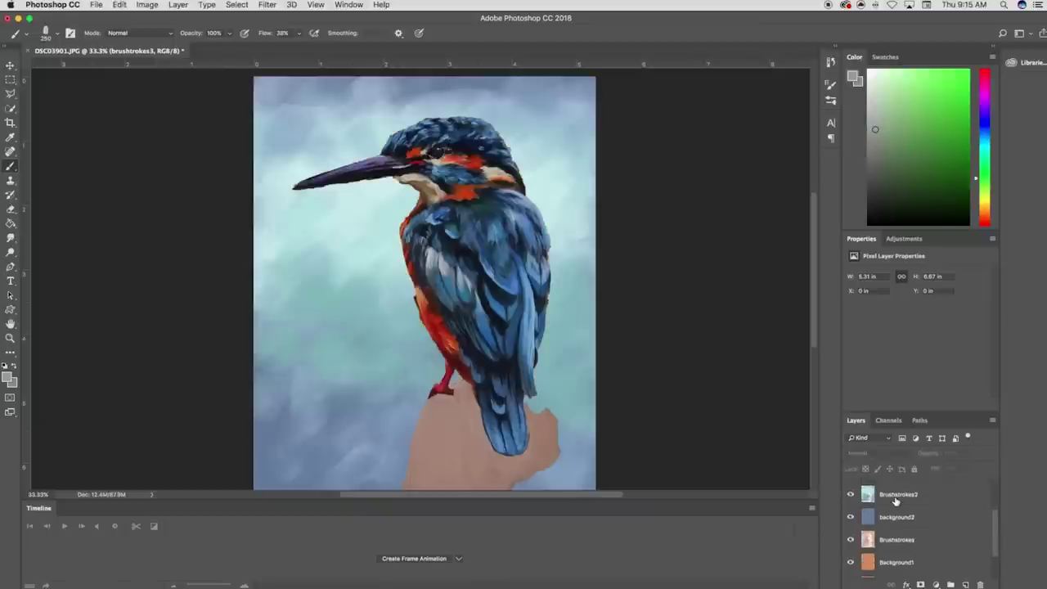
{"action": "scroll", "coordinate": [897, 506], "scroll_direction": "up", "scroll_amount": 2}
{"action": "scroll", "coordinate": [898, 510], "scroll_direction": "up", "scroll_amount": 2}
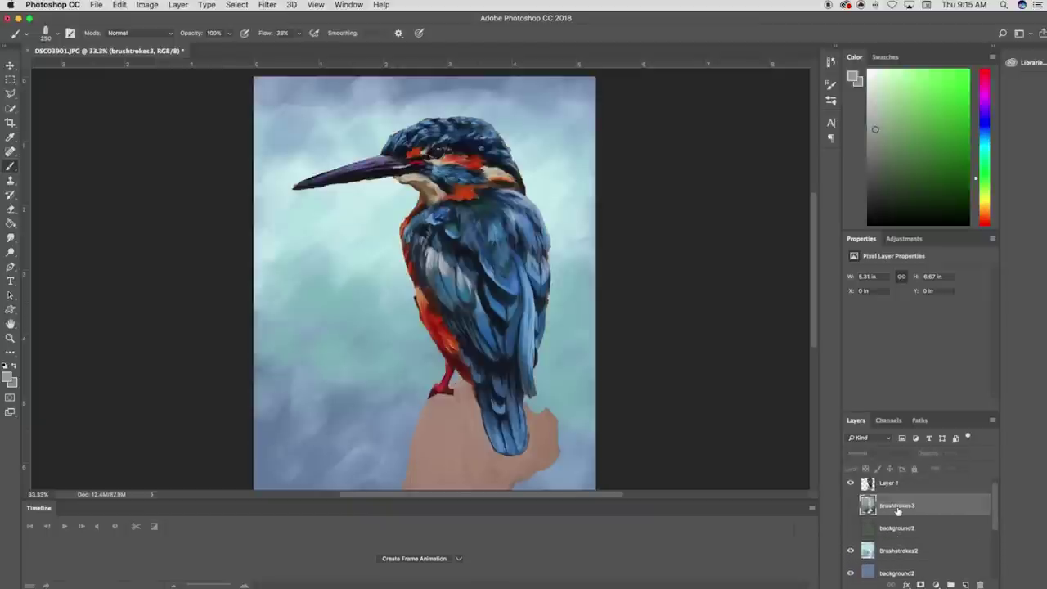
{"action": "left_click", "coordinate": [851, 529]}
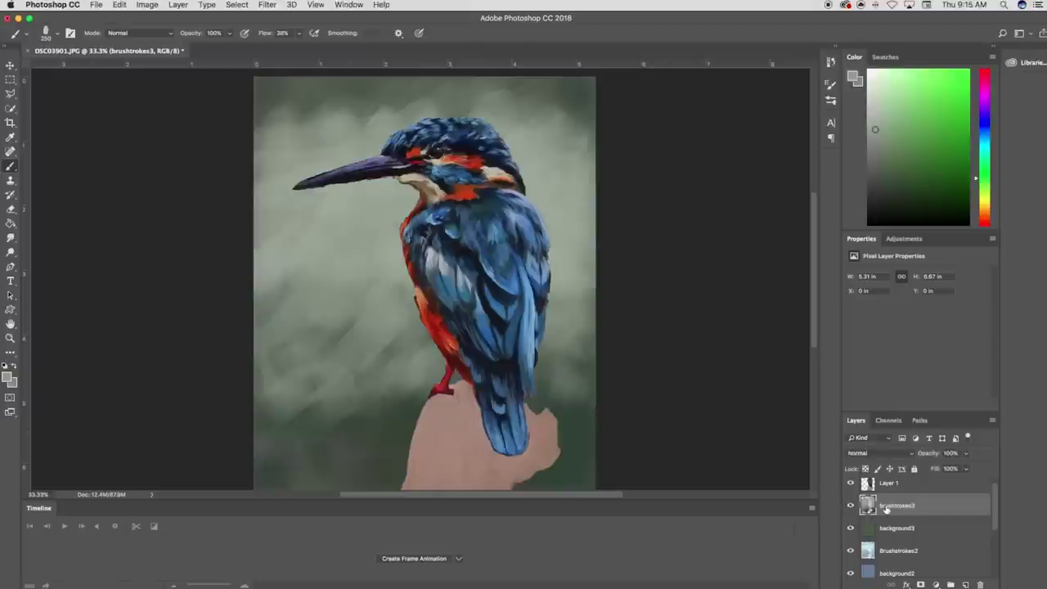
{"action": "scroll", "coordinate": [888, 508], "scroll_direction": "up", "scroll_amount": 1}
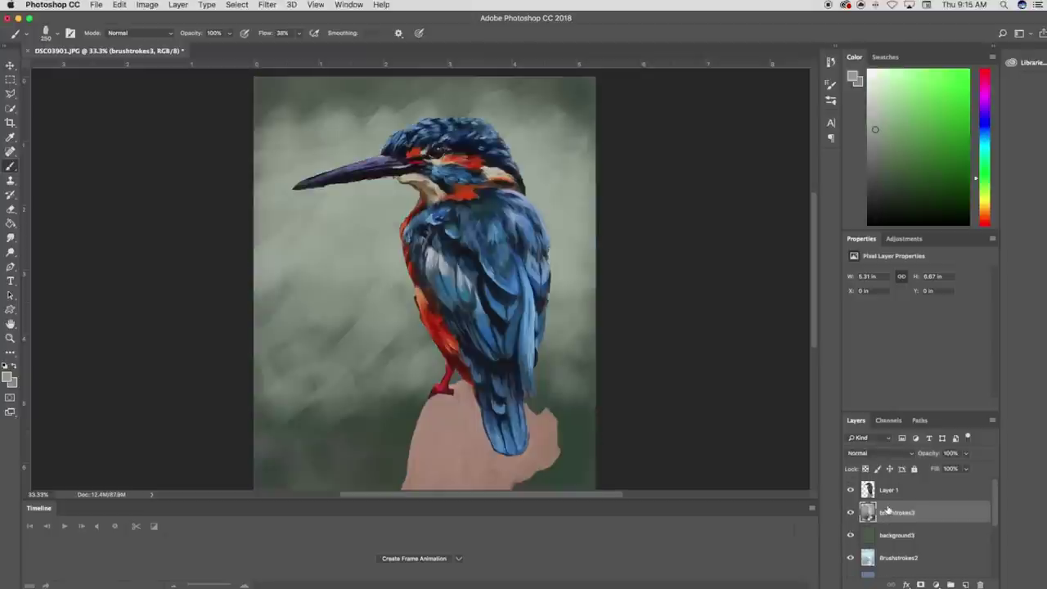
Hide the green and blue background layers to compare all three backgrounds, and restore the visibility of every layer
{"action": "left_click", "coordinate": [851, 535]}
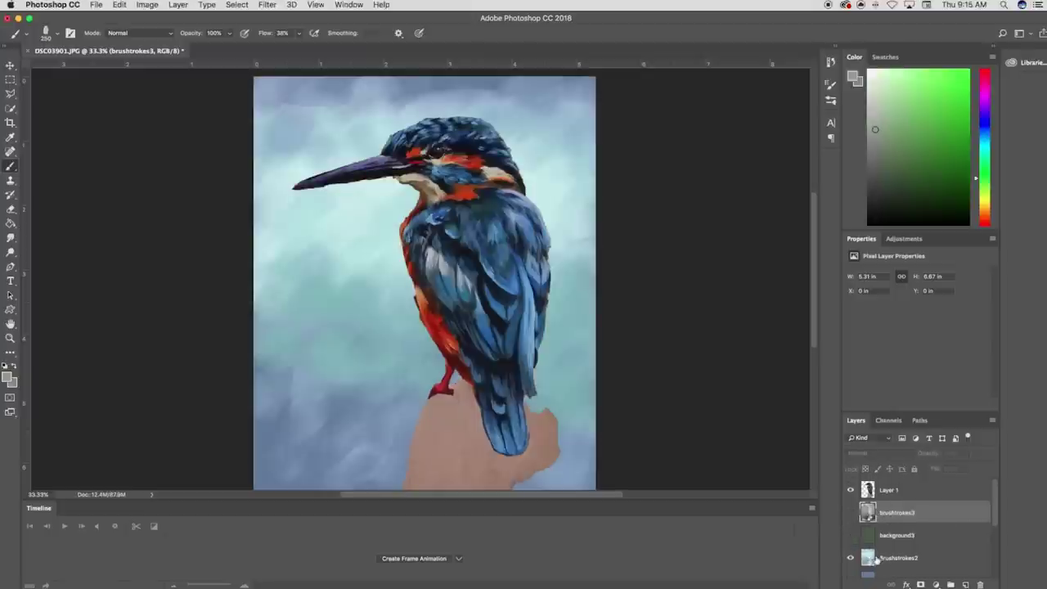
{"action": "scroll", "coordinate": [890, 552], "scroll_direction": "down", "scroll_amount": 3}
{"action": "left_click_drag", "start_coordinate": [851, 492], "coordinate": [851, 526]}
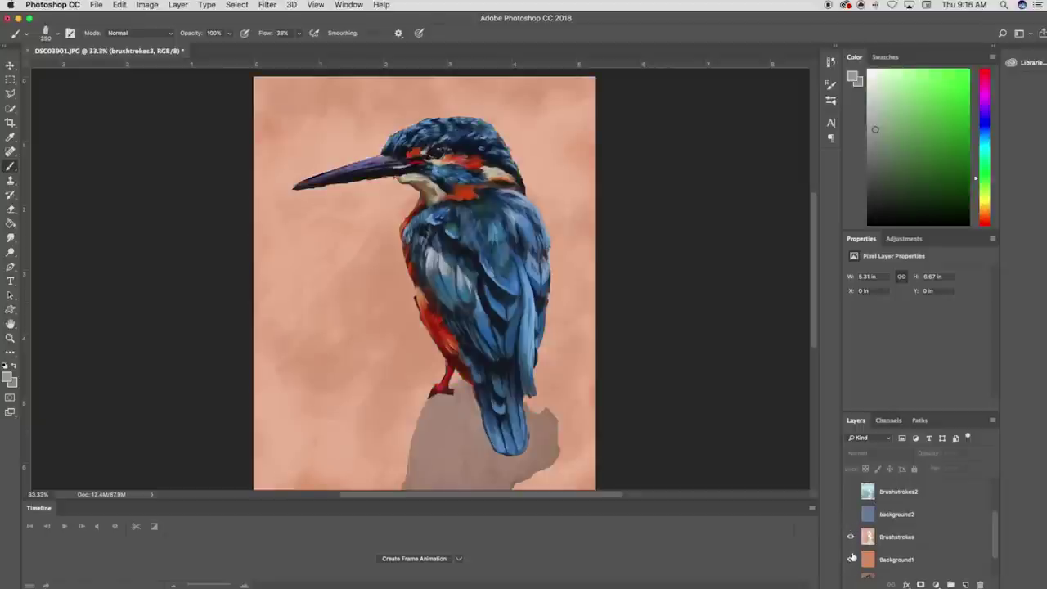
{"action": "left_click_drag", "start_coordinate": [853, 514], "coordinate": [851, 492]}
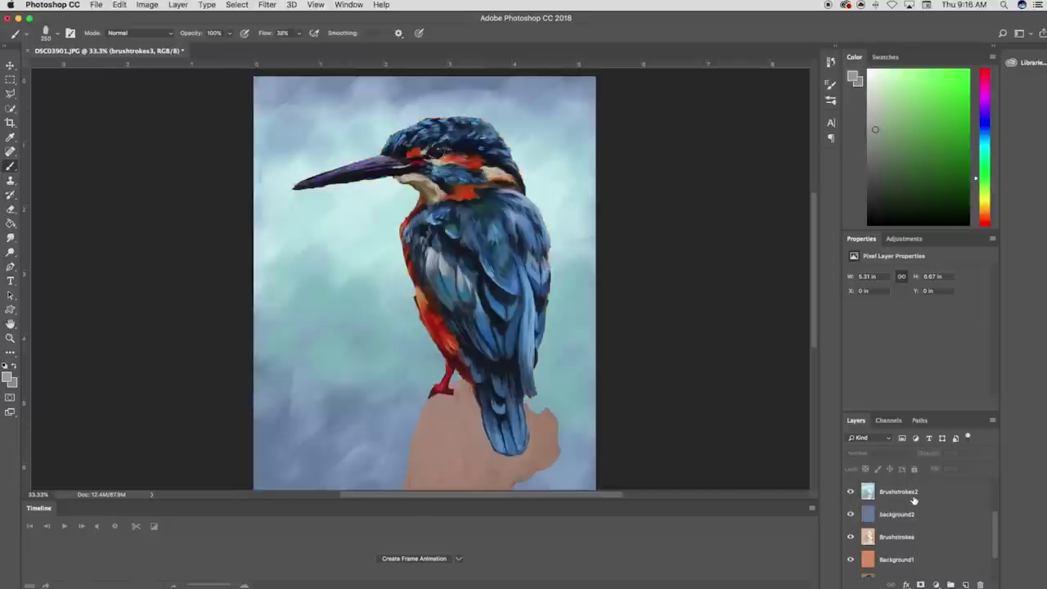
{"action": "scroll", "coordinate": [914, 500], "scroll_direction": "up", "scroll_amount": 1}
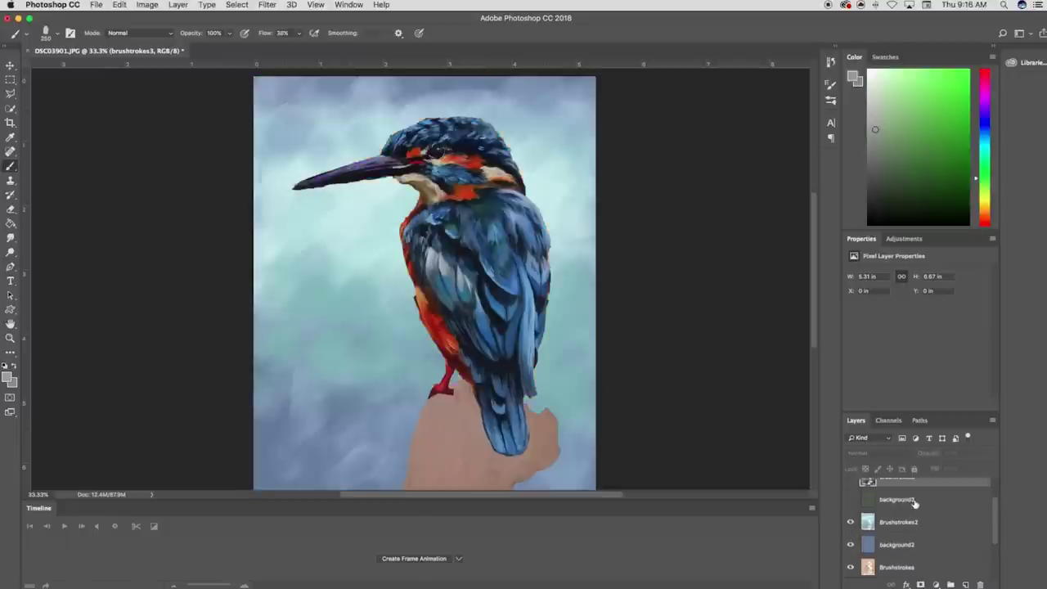
{"action": "left_click", "coordinate": [851, 486]}
{"action": "scroll", "coordinate": [915, 508], "scroll_direction": "up", "scroll_amount": 1}
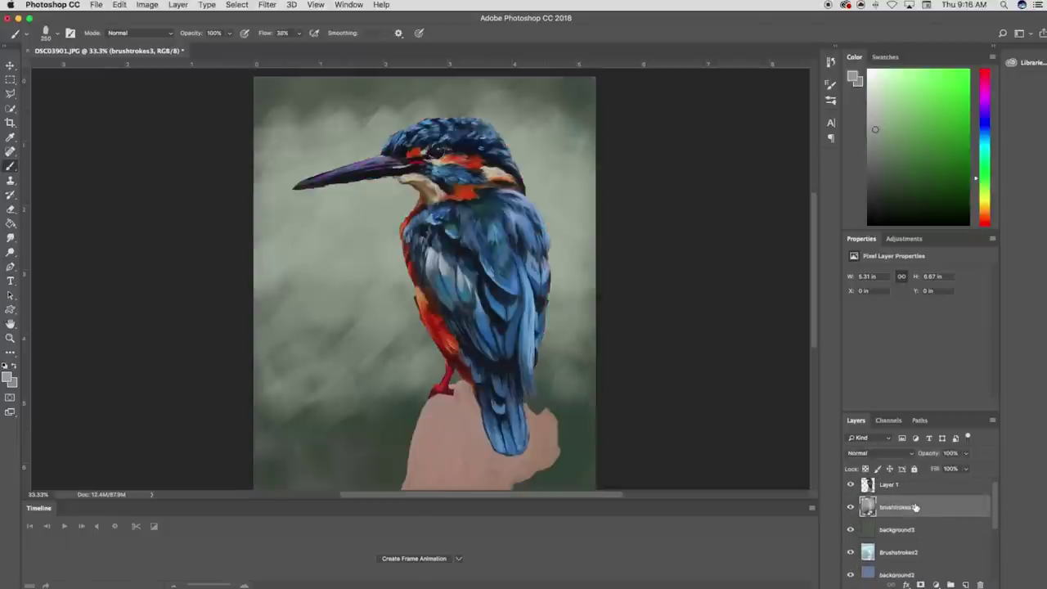